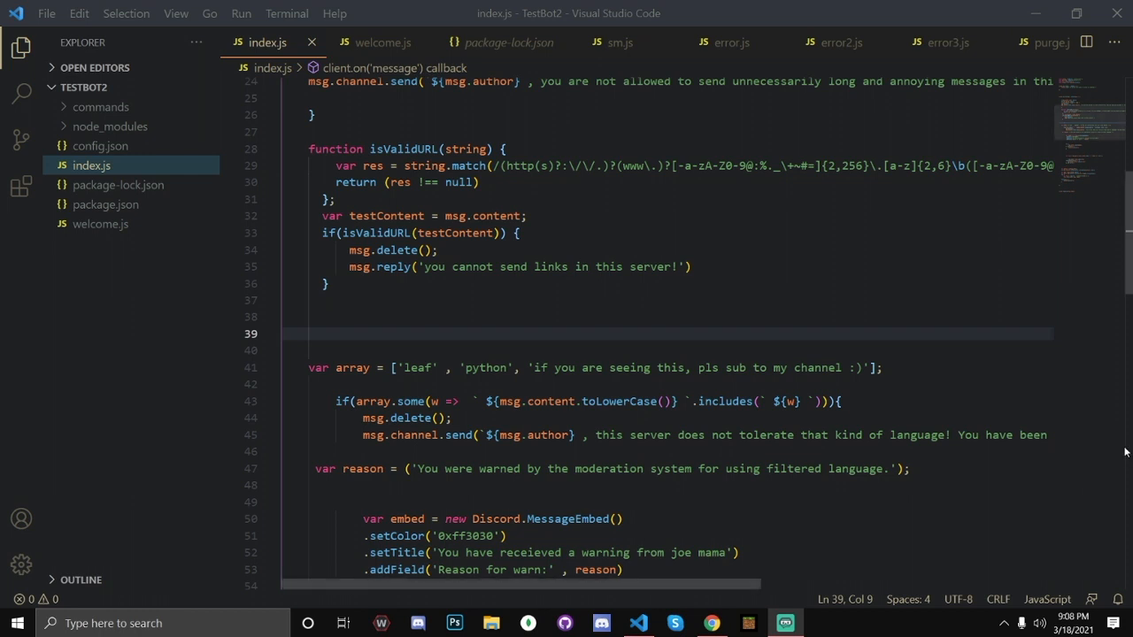
# Write if(msg.content.includes('<@!…>')) on line 39 with the pasted user ID as the mention
pyautogui.click(569, 333)
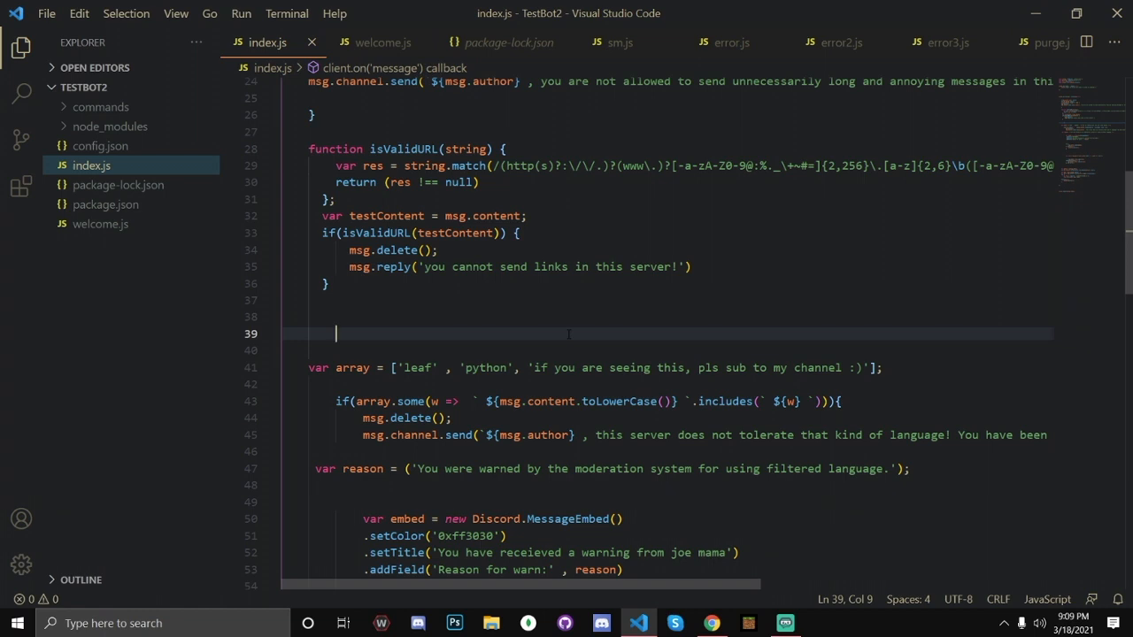
pyautogui.write('if(msg.')
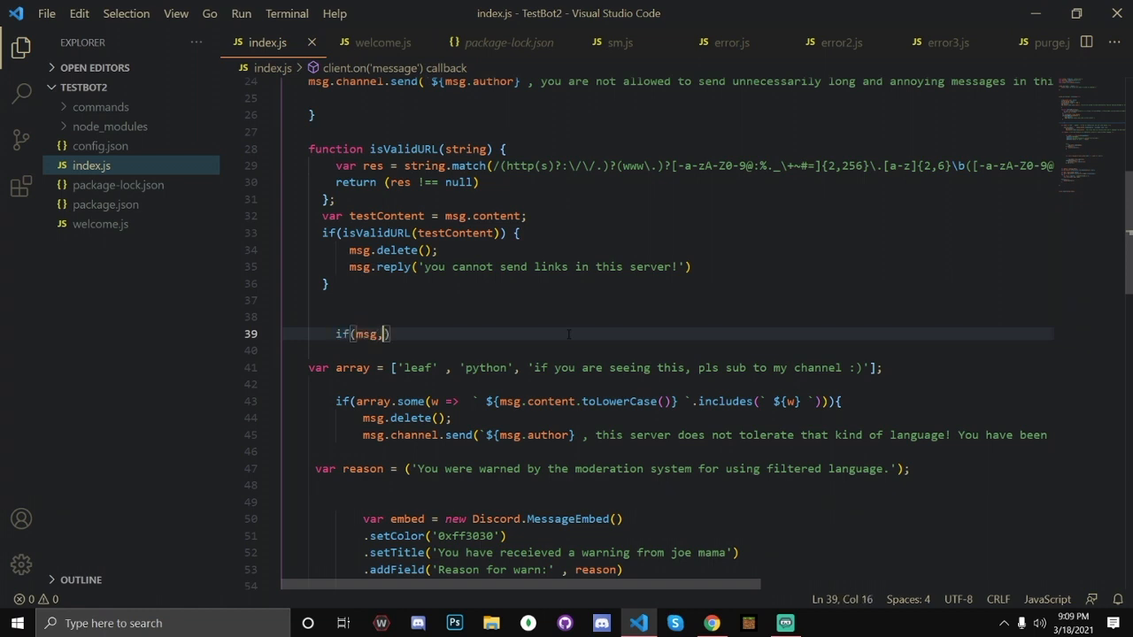
pyautogui.write('c')
pyautogui.write('nt')
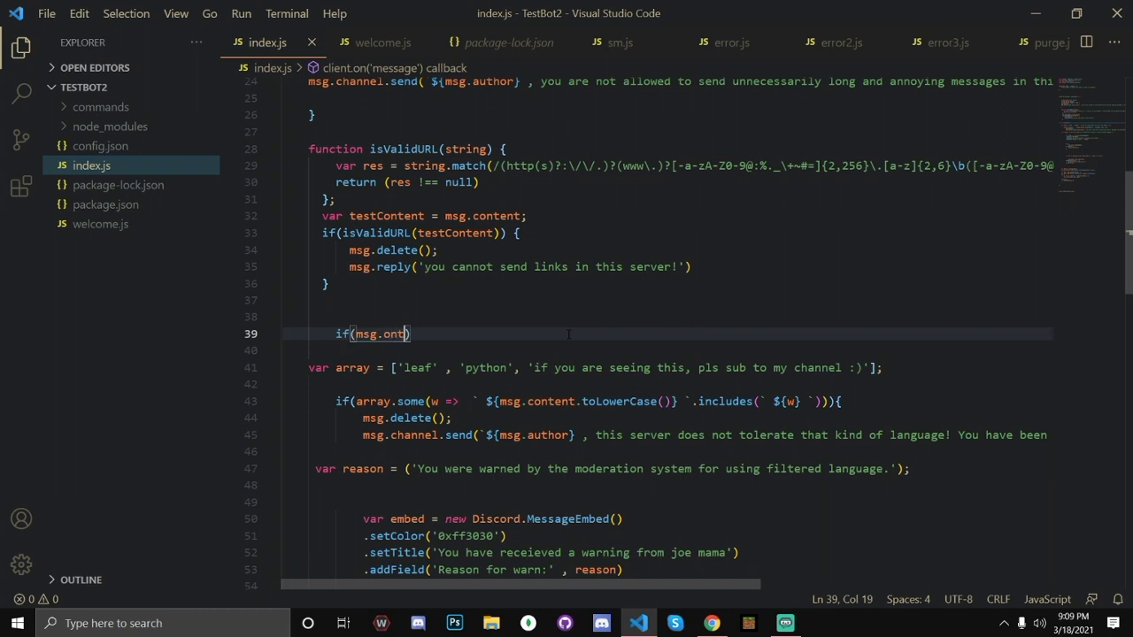
pyautogui.press('BackSpace')
pyautogui.press('BackSpace')
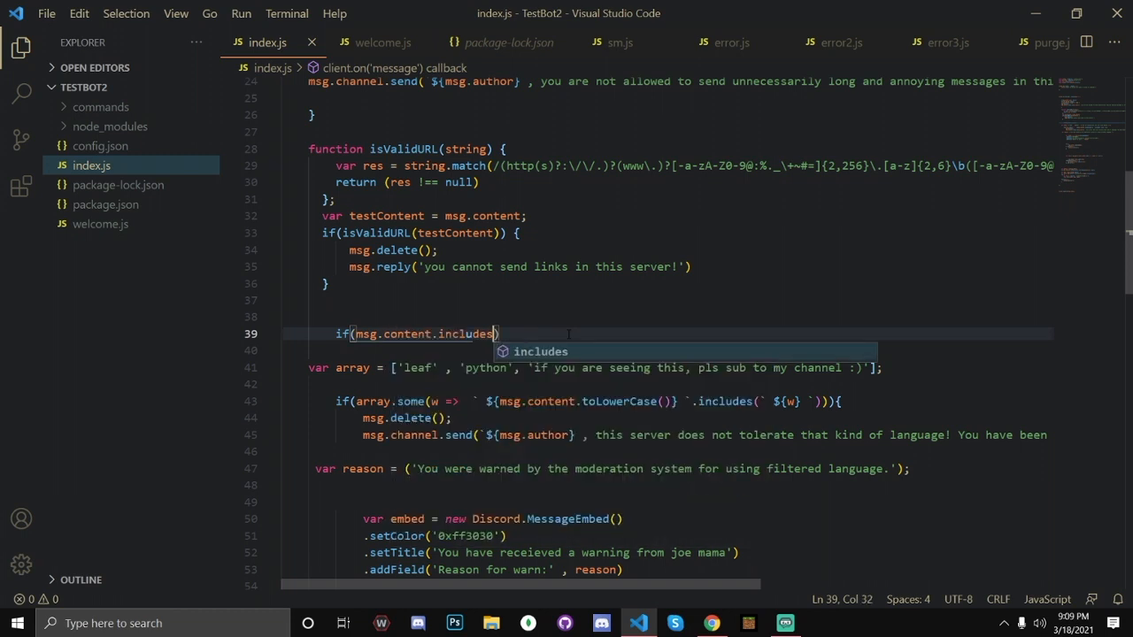
pyautogui.write("('")
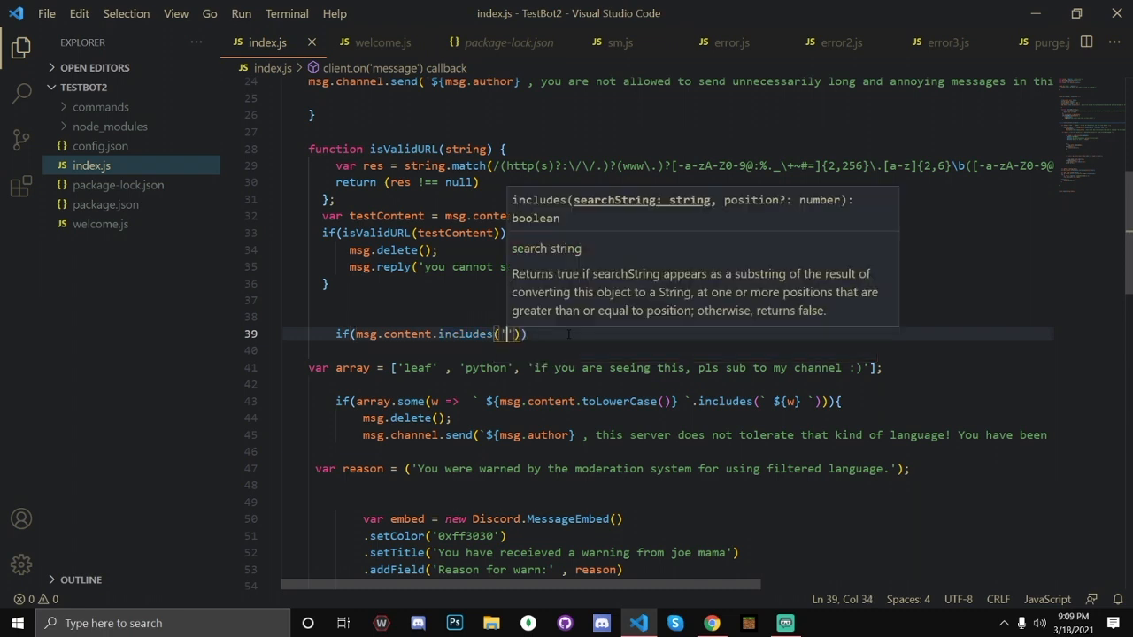
pyautogui.write('<')
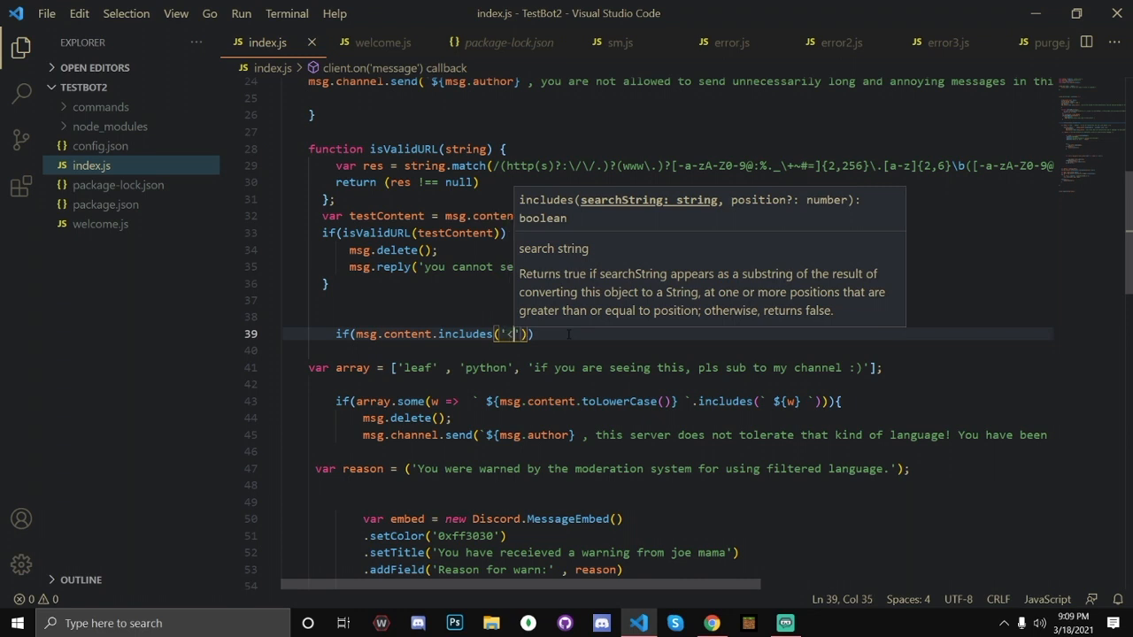
pyautogui.write('@')
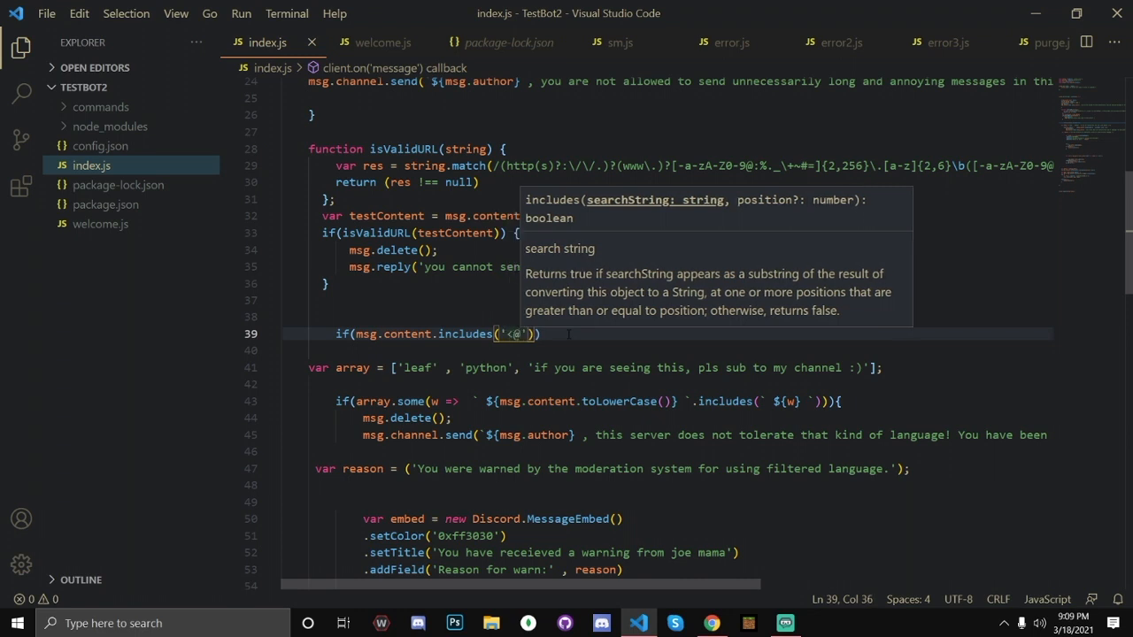
pyautogui.write('!')
pyautogui.hotkey('ctrl', 'v')
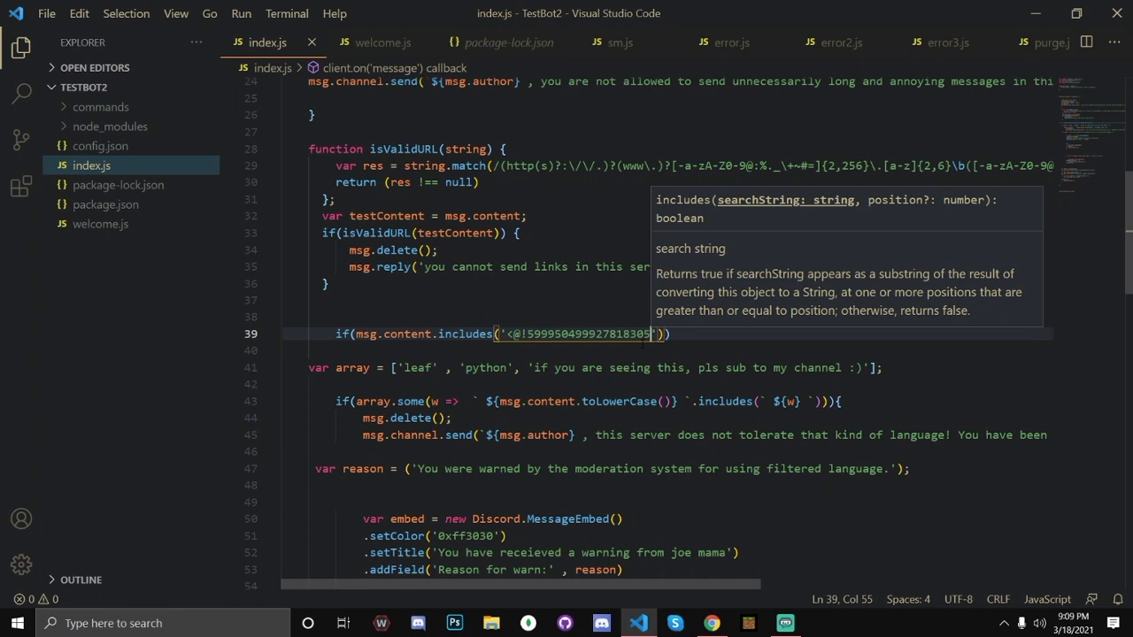
pyautogui.write('>')
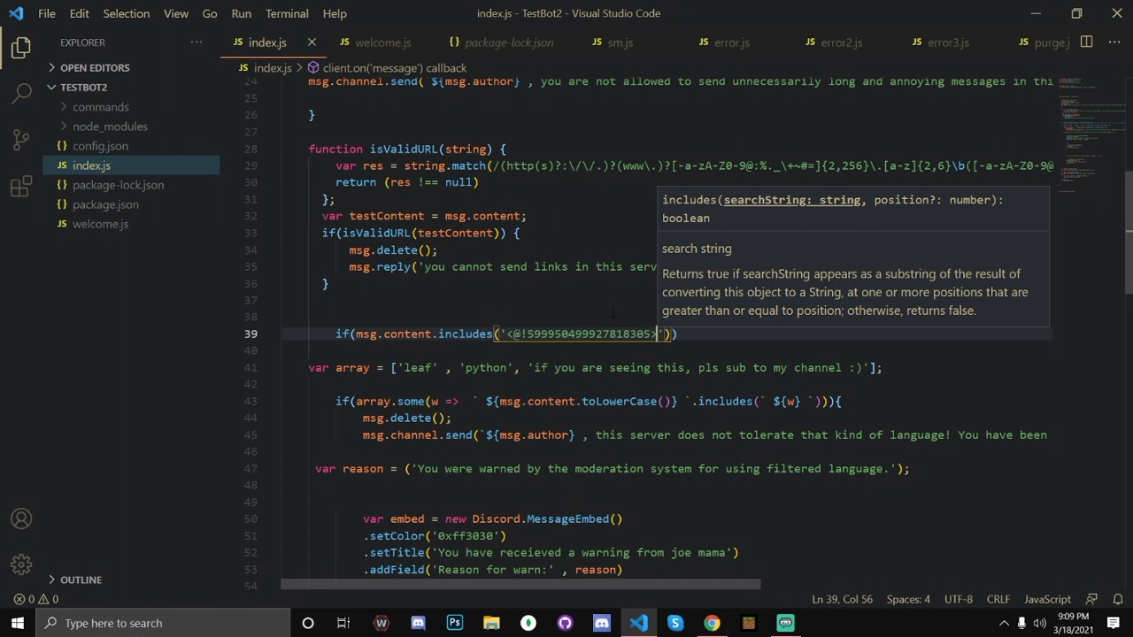
pyautogui.click(432, 334)
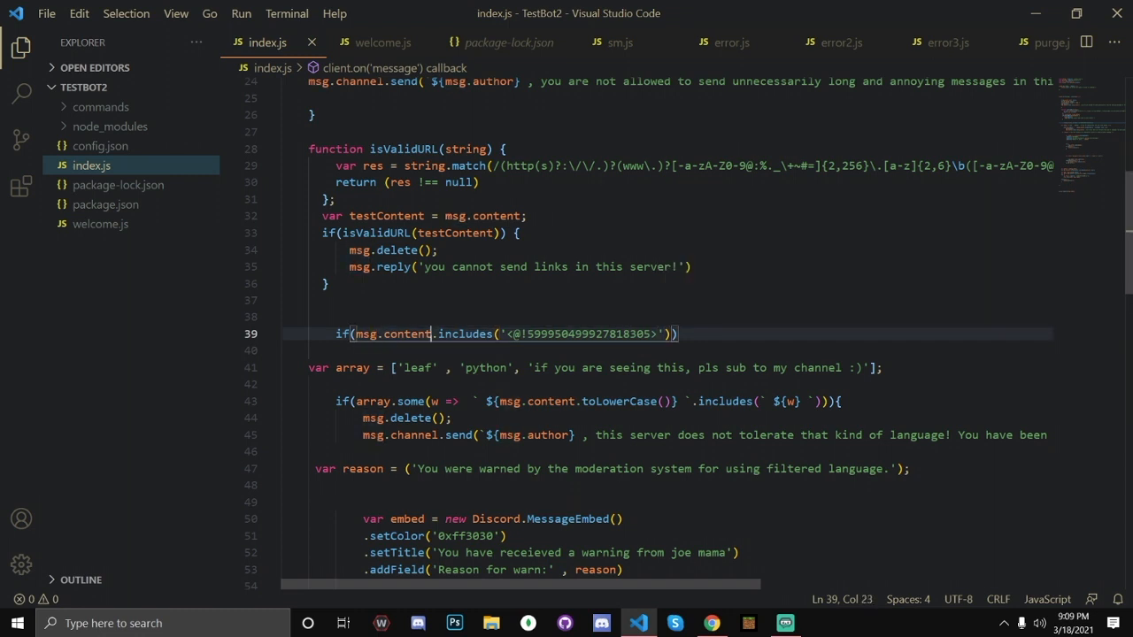
pyautogui.press('Up')
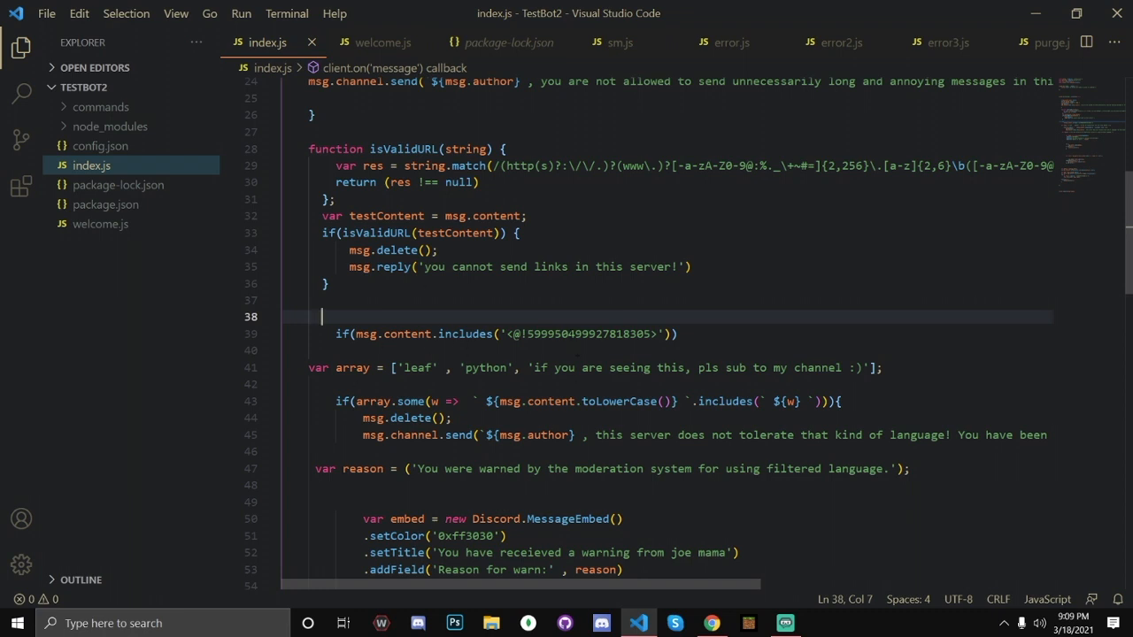
pyautogui.click(532, 334)
pyautogui.press('End')
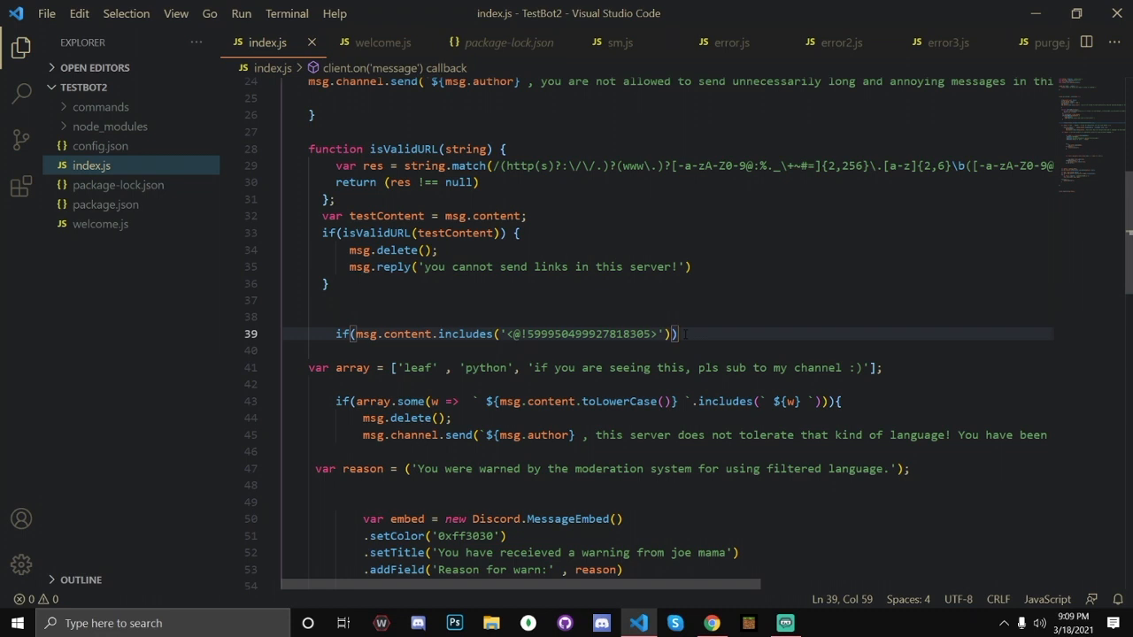
pyautogui.write('{')
# Fill the if-body with msg.delete() and msg.reply('you cannot ping this user'), then leave a blank line
pyautogui.press('Return')
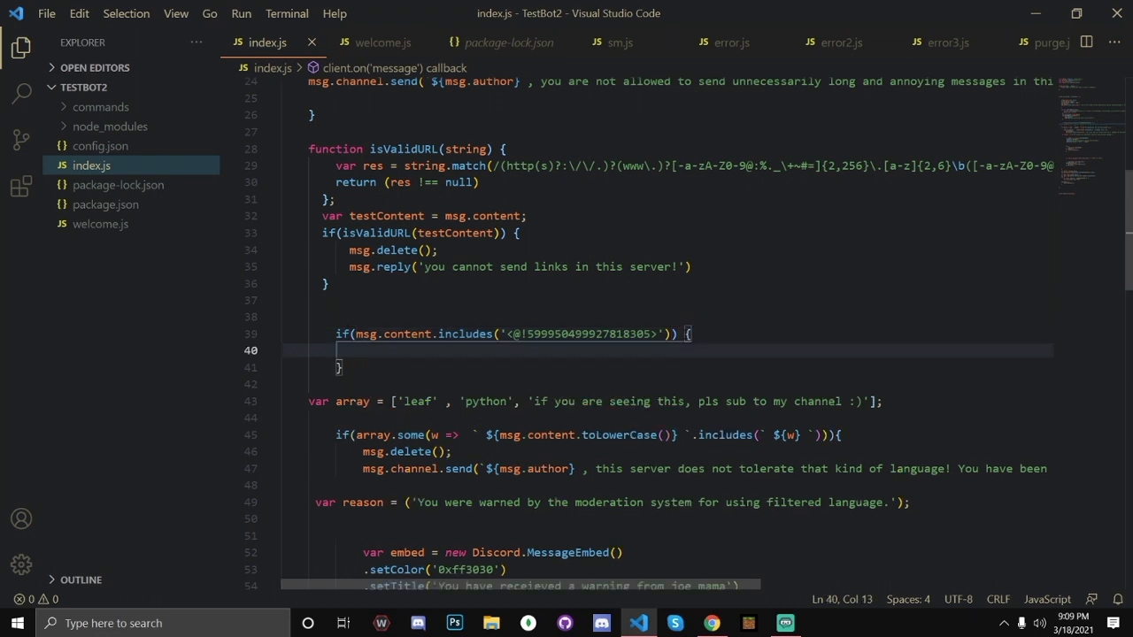
pyautogui.write('msg.')
pyautogui.write('delete(')
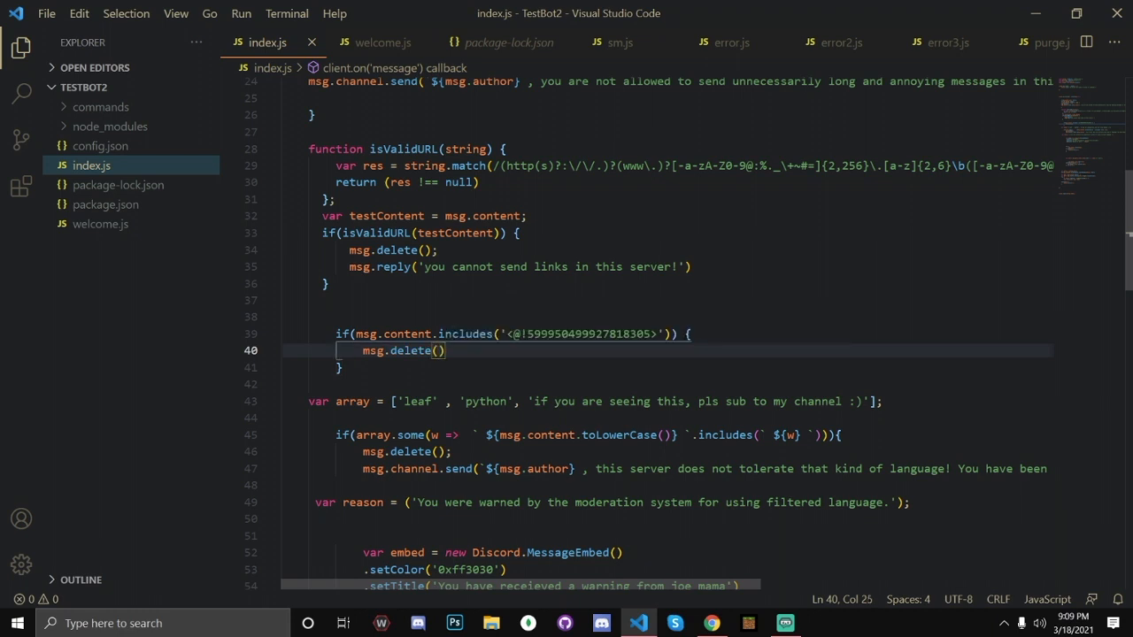
pyautogui.press('End')
pyautogui.press('Return')
pyautogui.write('msg')
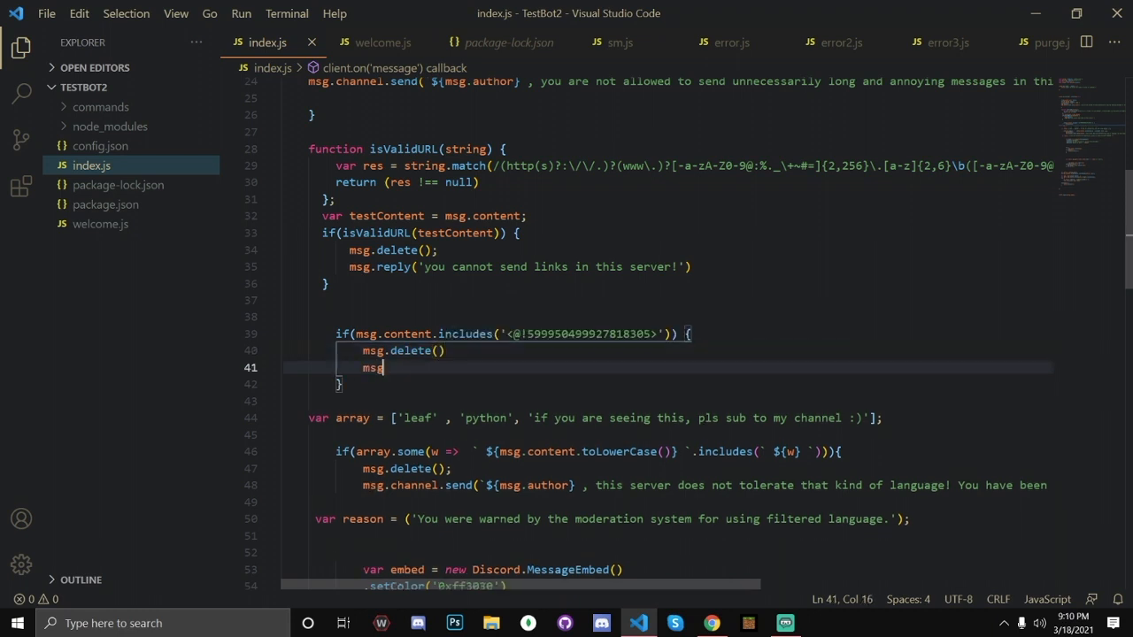
pyautogui.write(".reply('you cannot pin")
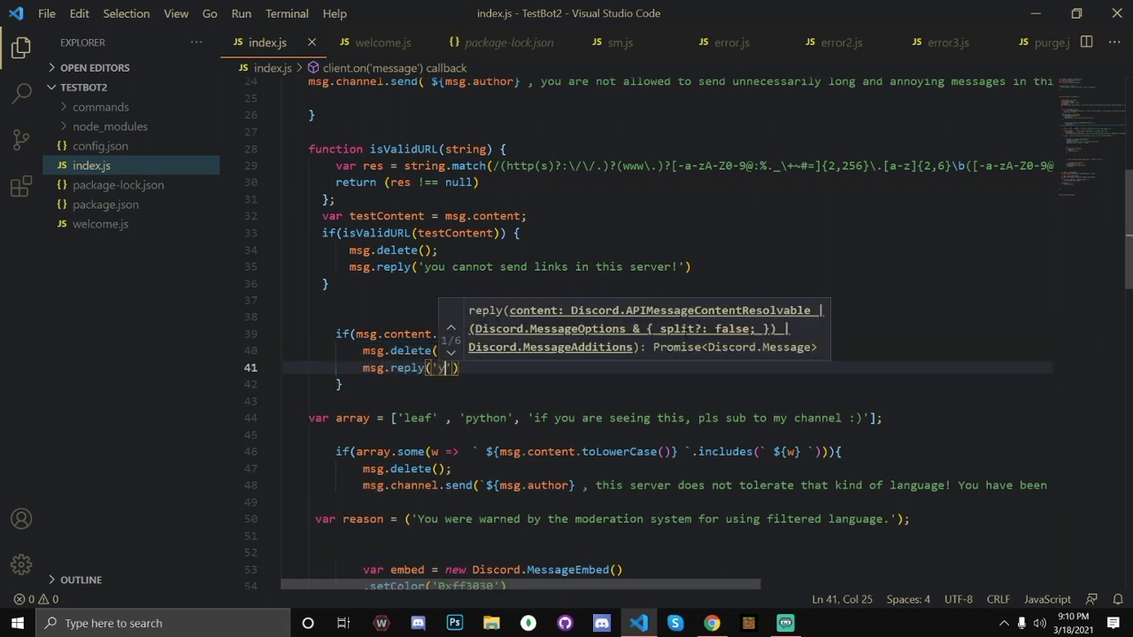
pyautogui.write('g t')
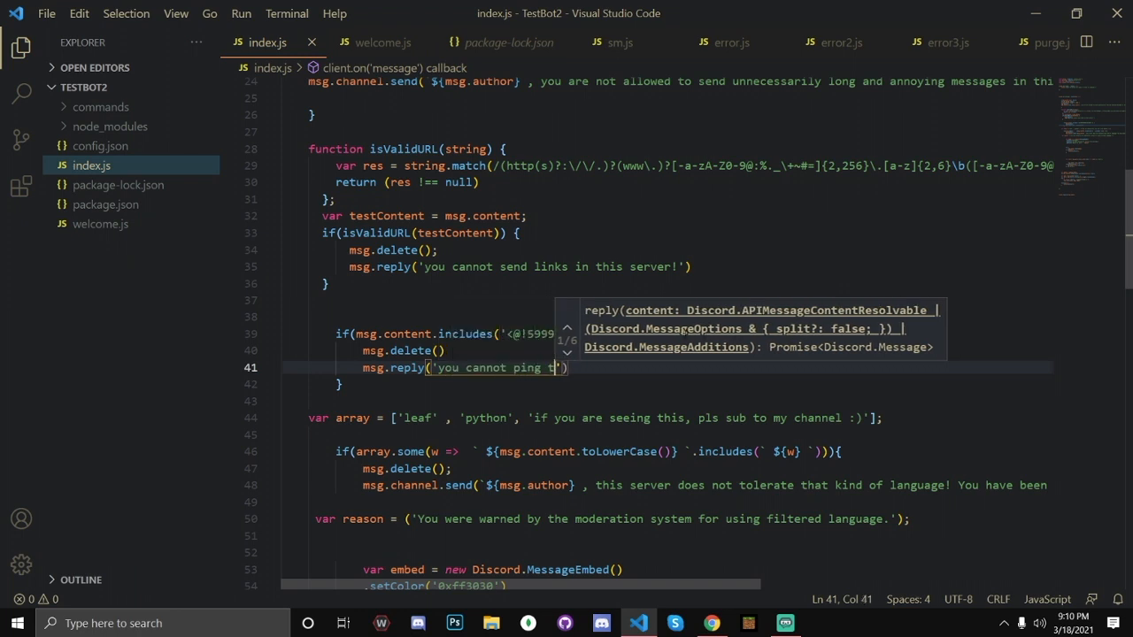
pyautogui.write('his user')
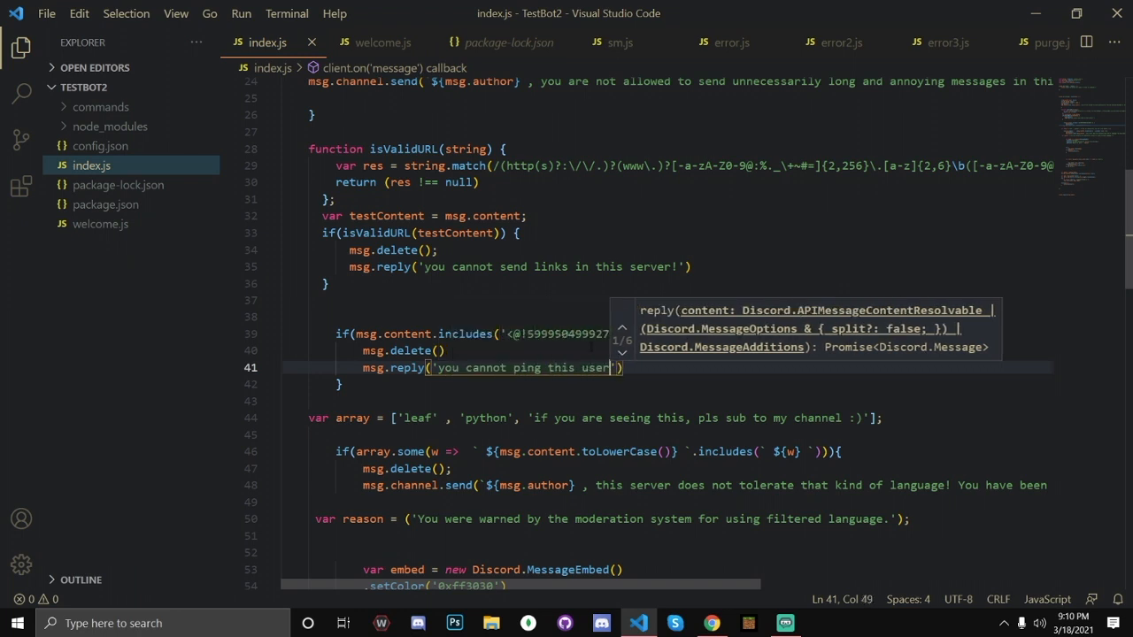
pyautogui.press('Down')
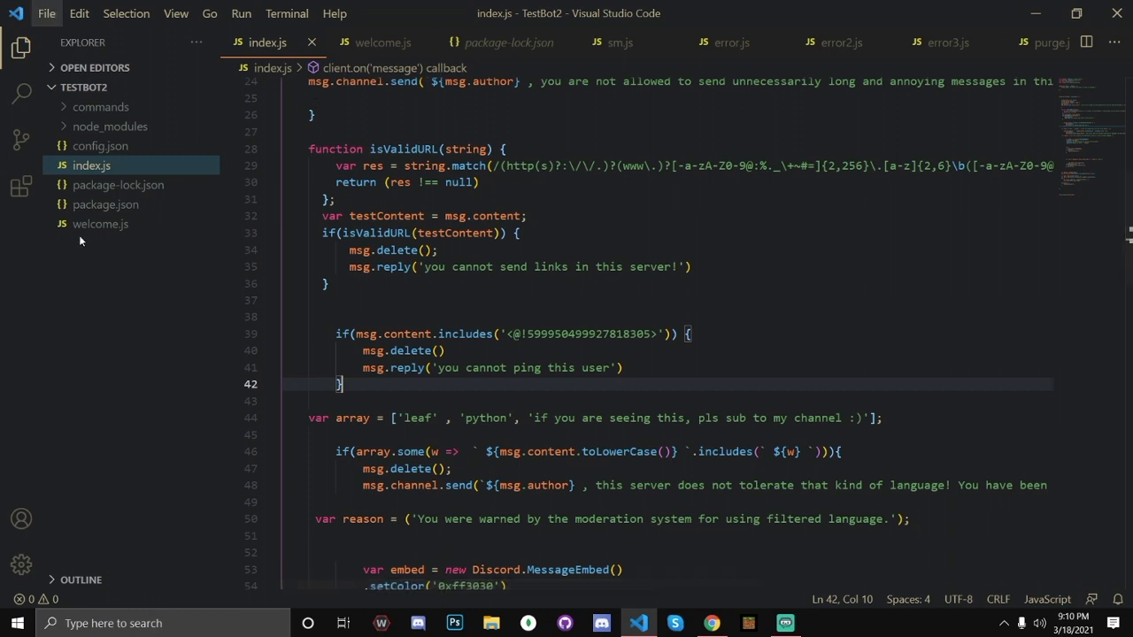
pyautogui.hotkey('alt', 'f')
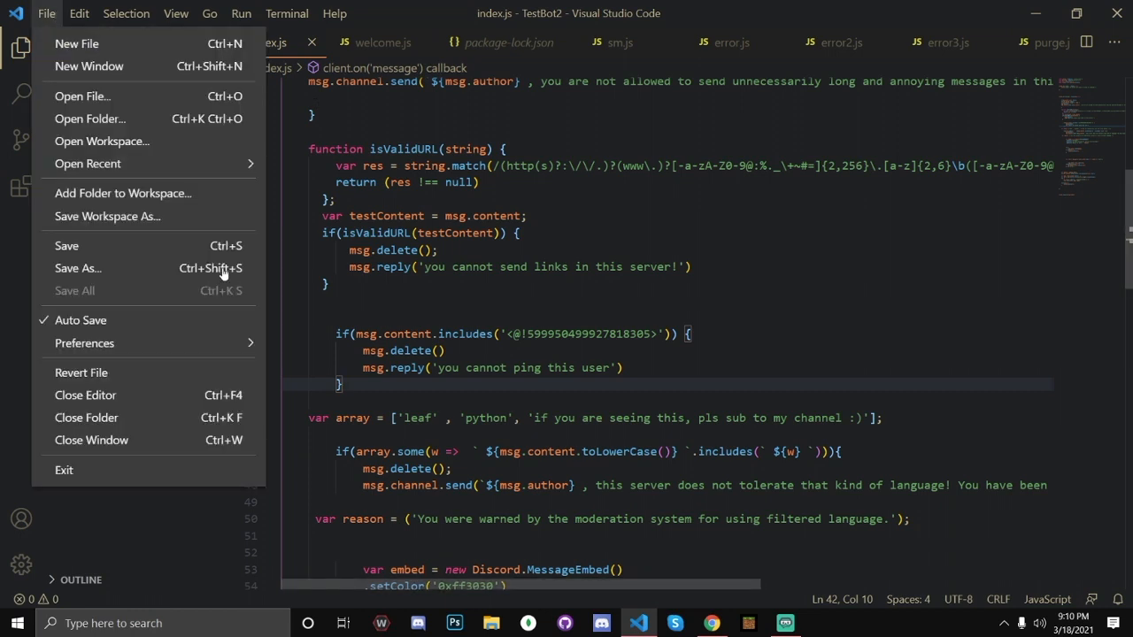
pyautogui.click(222, 270)
pyautogui.press('Down')
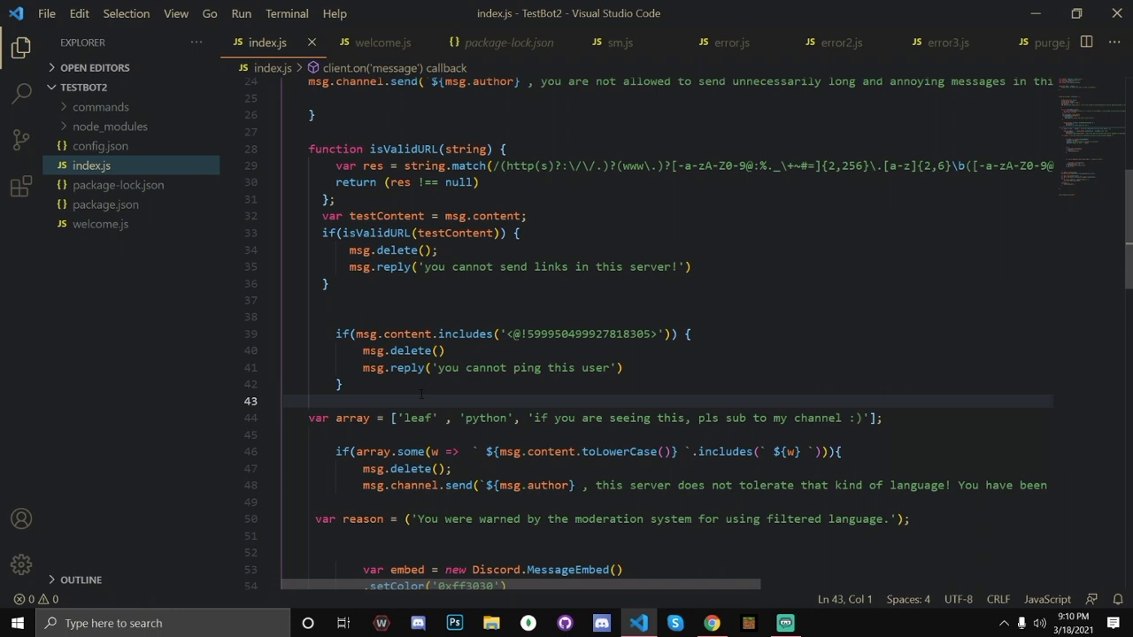
pyautogui.scroll(-5, 619, 354)
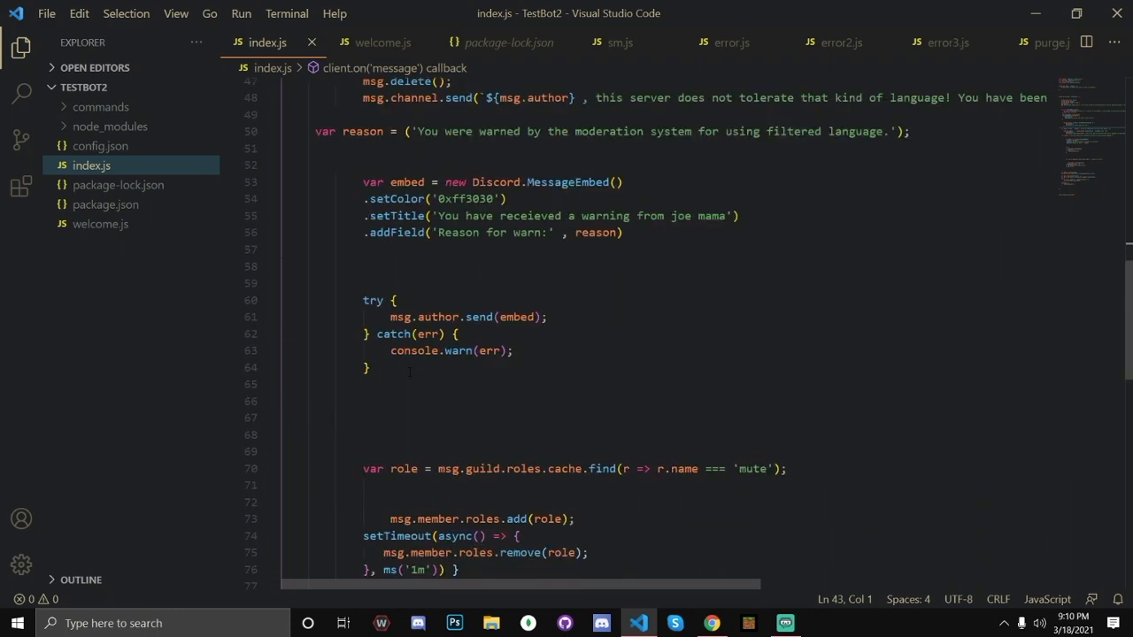
pyautogui.scroll(-5, 620, 355)
pyautogui.scroll(-5, 620, 355)
pyautogui.scroll(-3, 620, 354)
# Add client.on('messageUpdate', (oldMessage, newMessage) => { before login and open its body
pyautogui.click(372, 429)
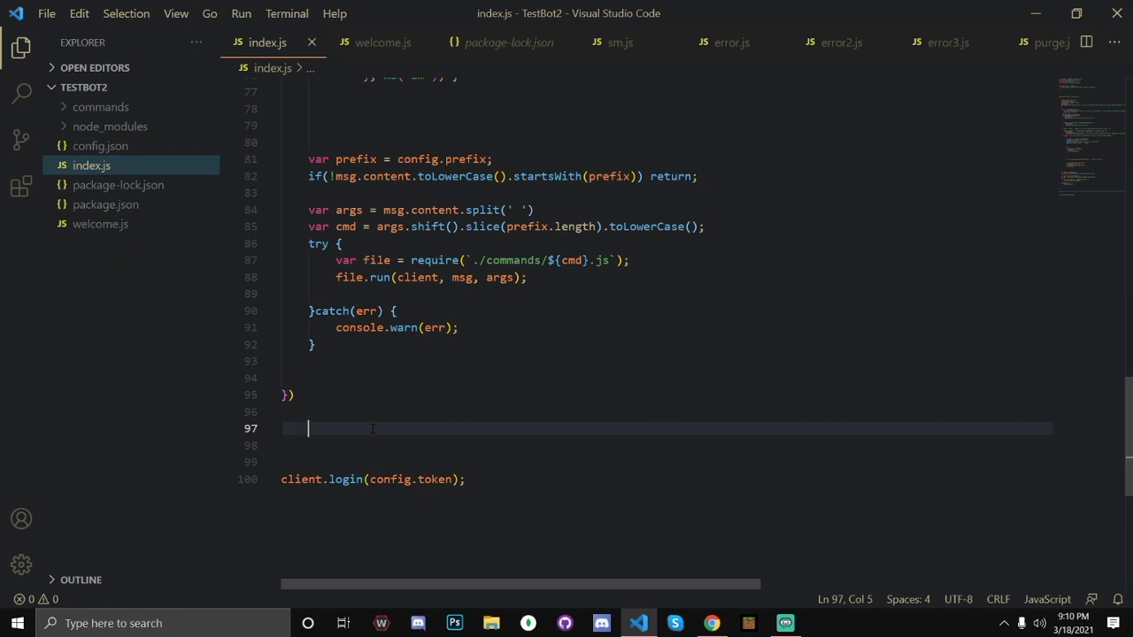
pyautogui.write('clien')
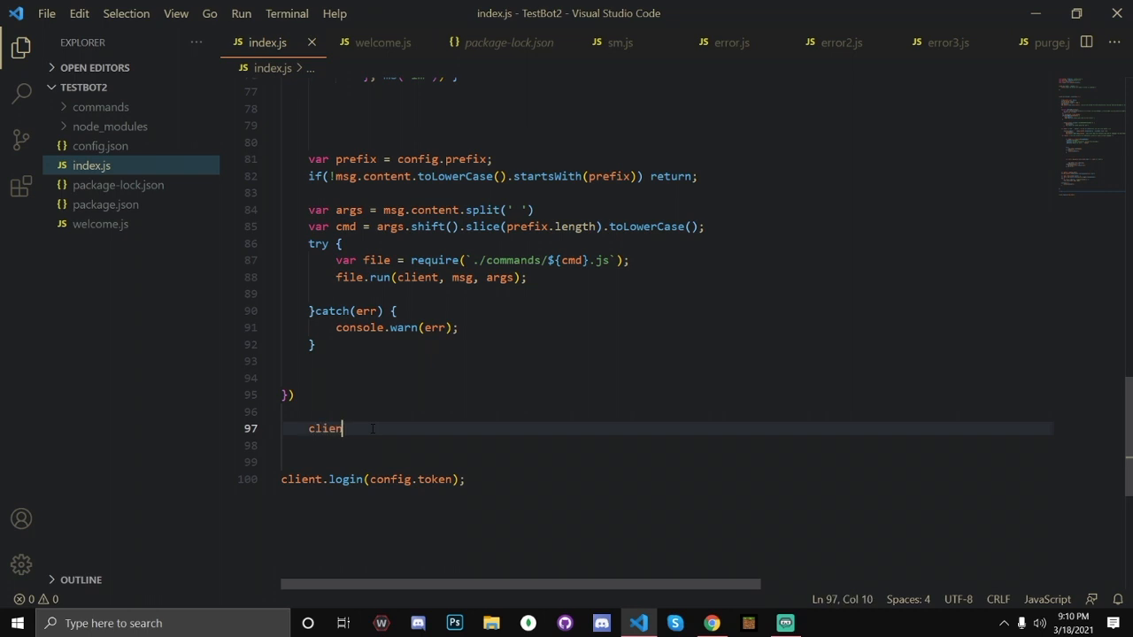
pyautogui.write("t.on('")
pyautogui.write('message')
pyautogui.press('Down')
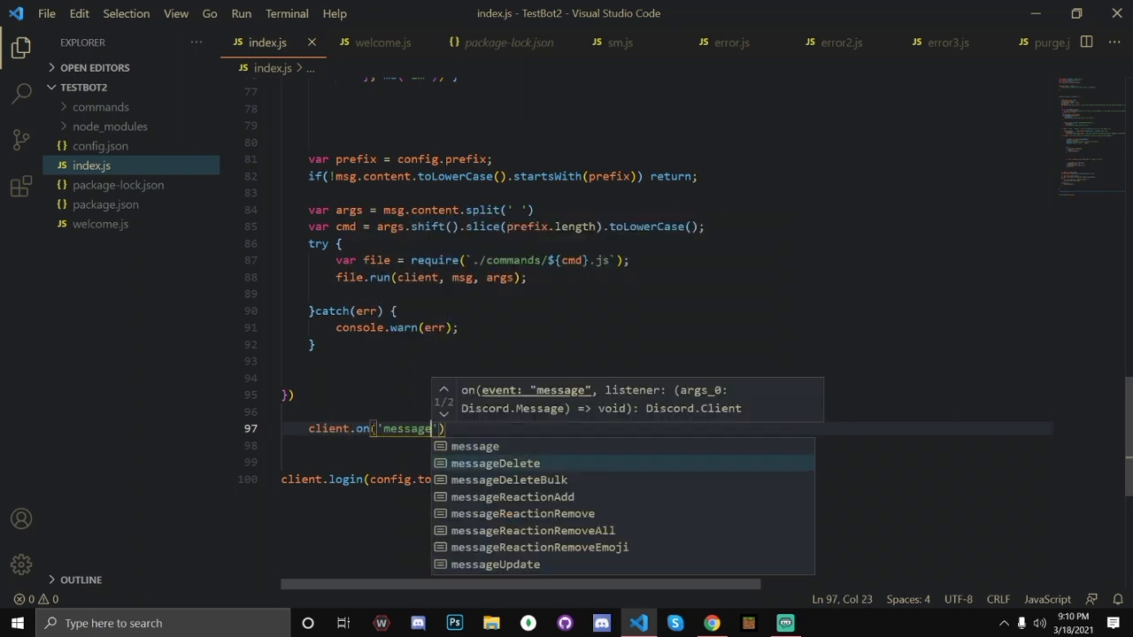
pyautogui.press('Down')
pyautogui.press('Down')
pyautogui.press('Down')
pyautogui.press('Down')
pyautogui.press('Down')
pyautogui.press('Down')
pyautogui.press('Return')
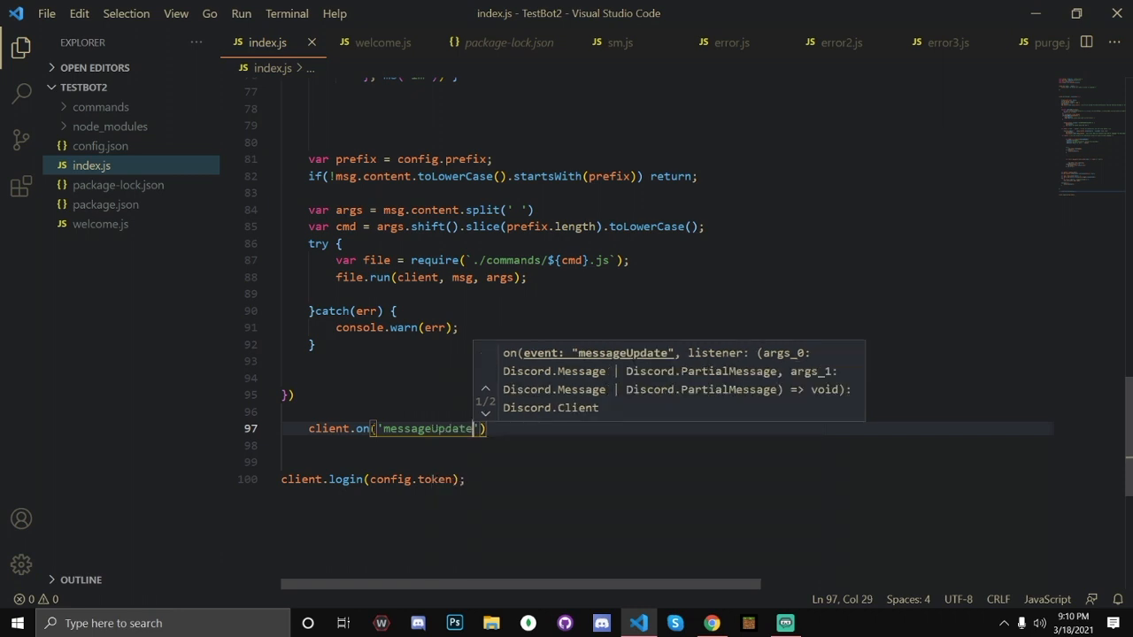
pyautogui.write("' , ")
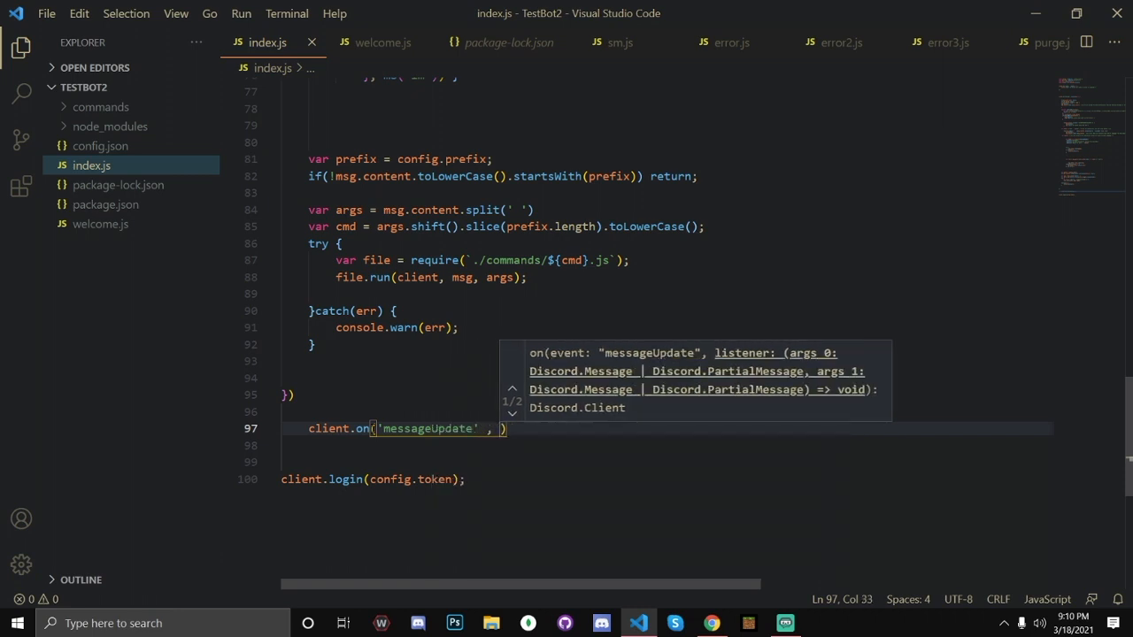
pyautogui.write('(oldm')
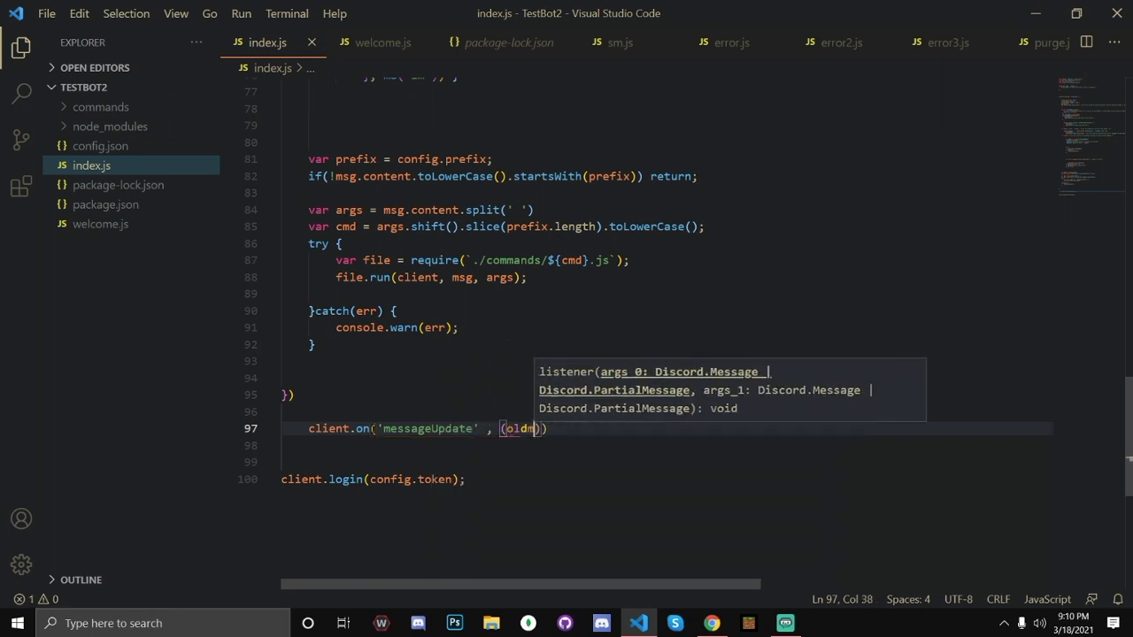
pyautogui.write('e')
pyautogui.press('BackSpace')
pyautogui.press('BackSpace')
pyautogui.write('Message')
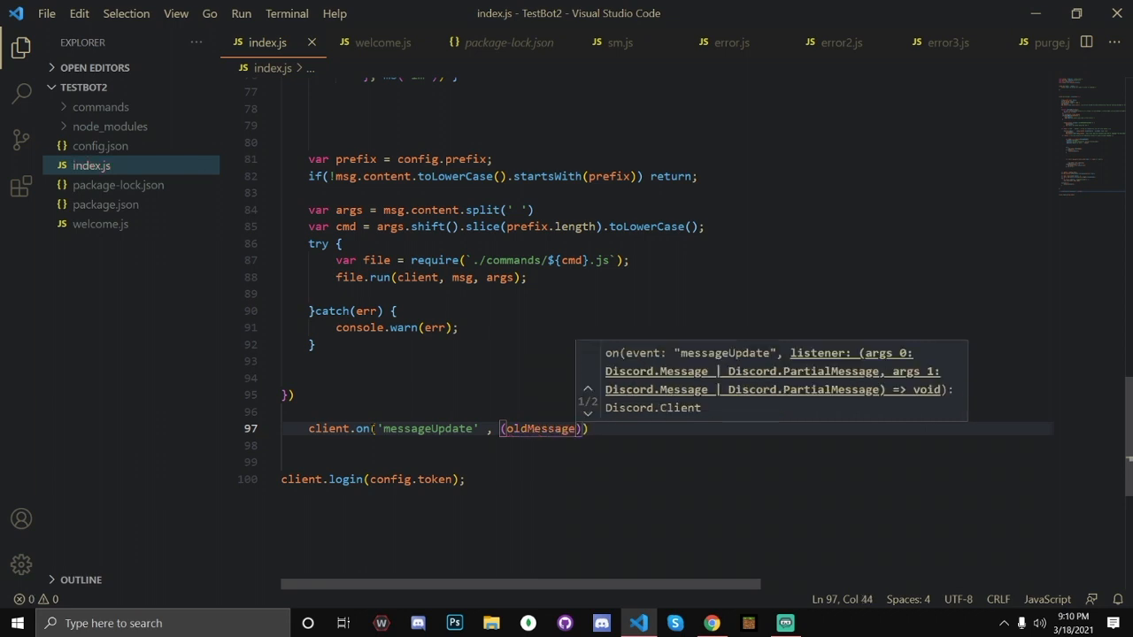
pyautogui.write(', newMessage')
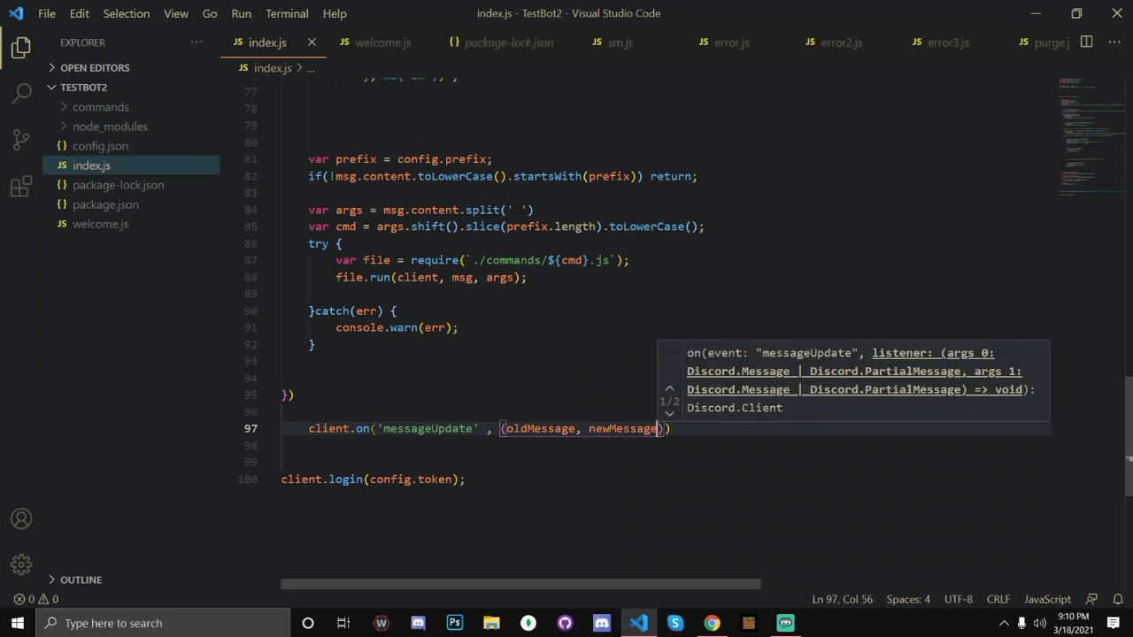
pyautogui.write(') ')
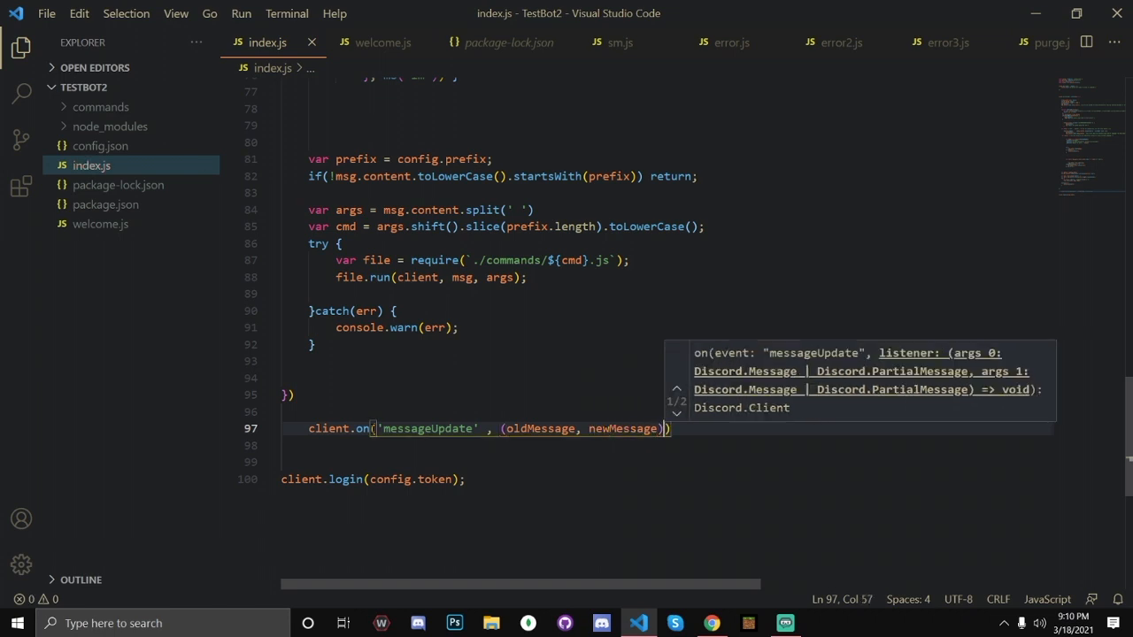
pyautogui.write('=> {')
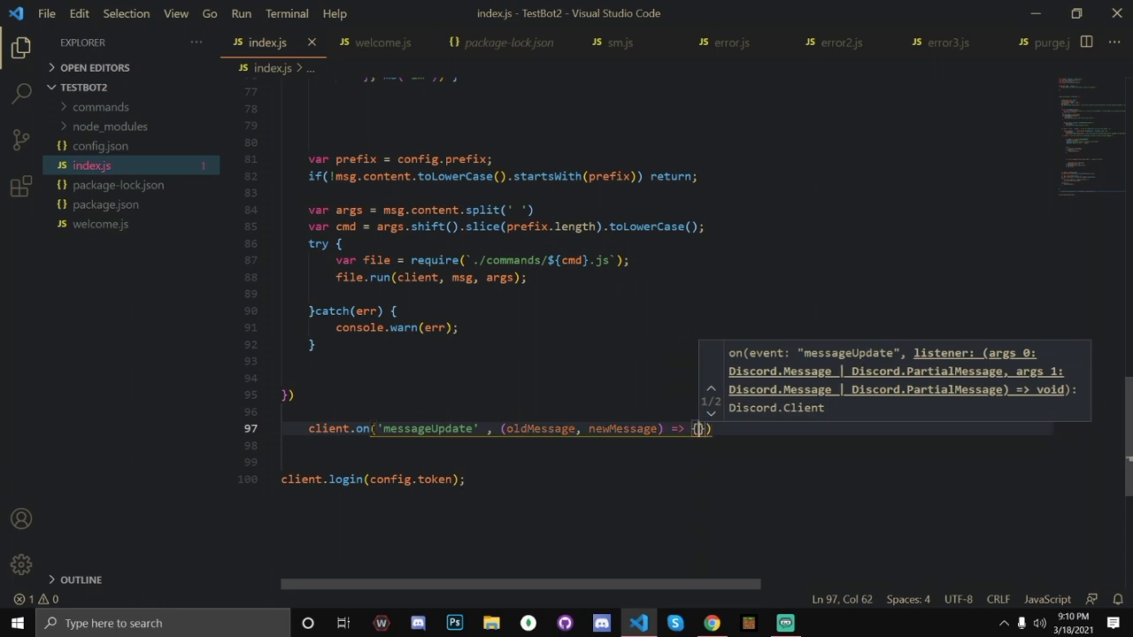
pyautogui.press('Return')
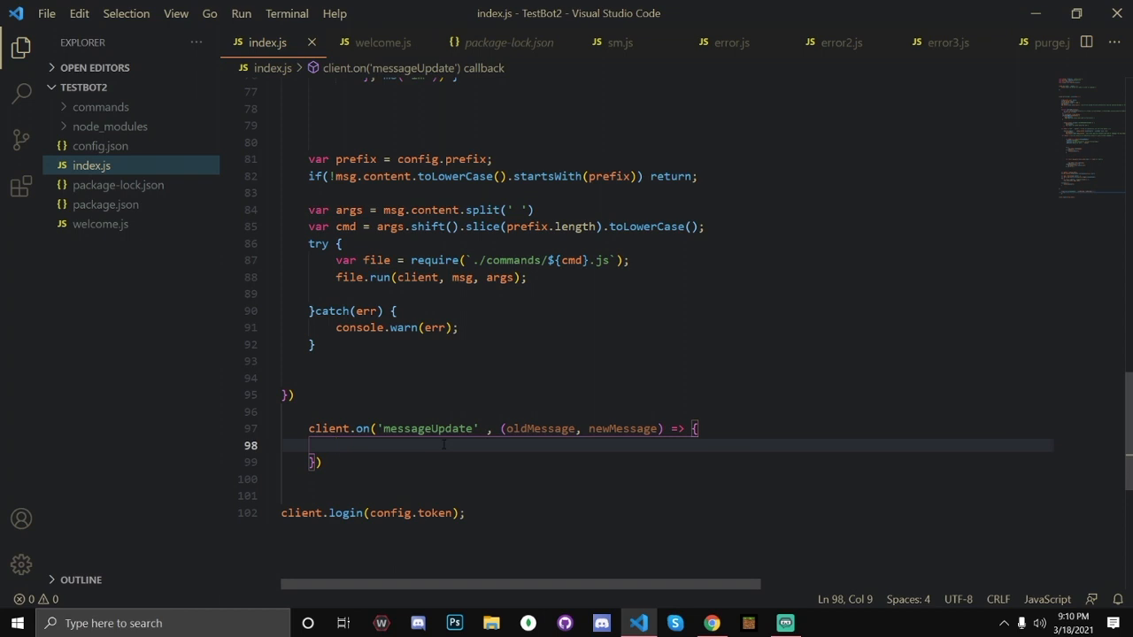
pyautogui.write('if')
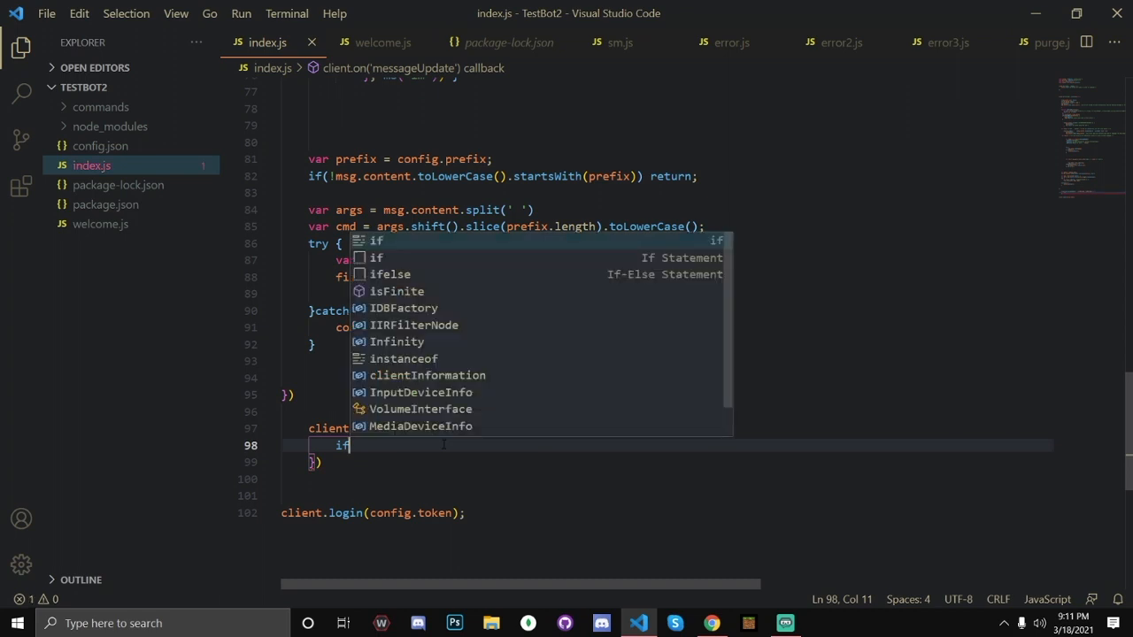
pyautogui.write('(newm')
# Write the condition checking whether newMessage.content includes the protected user's mention
pyautogui.press('BackSpace')
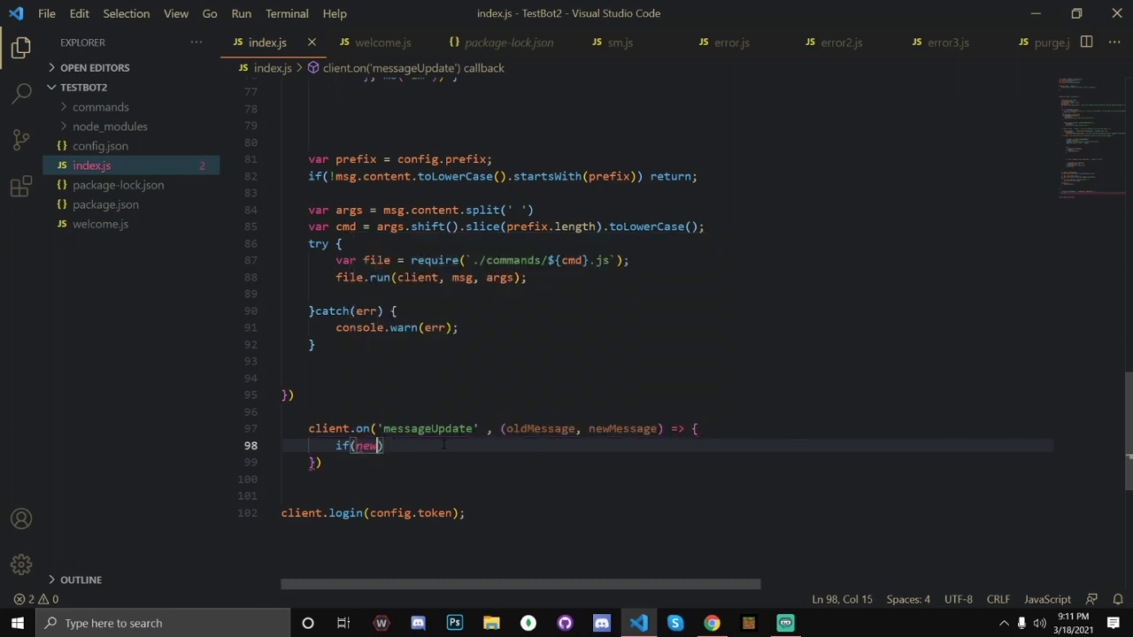
pyautogui.press('BackSpace')
pyautogui.write('Message')
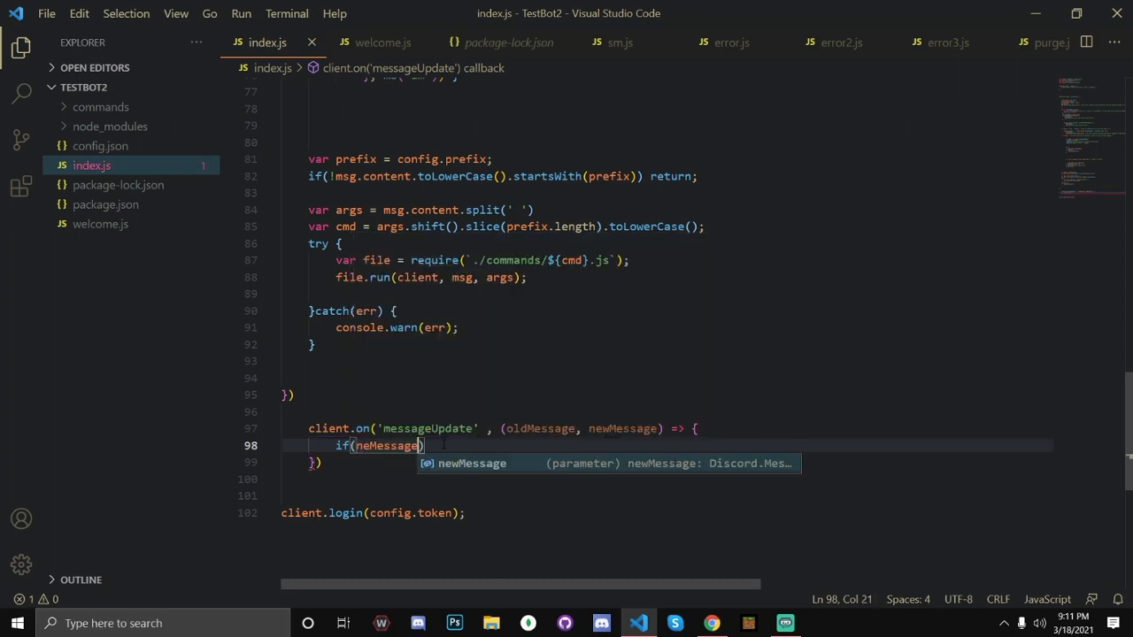
pyautogui.press('BackSpace')
pyautogui.press('BackSpace')
pyautogui.press('BackSpace')
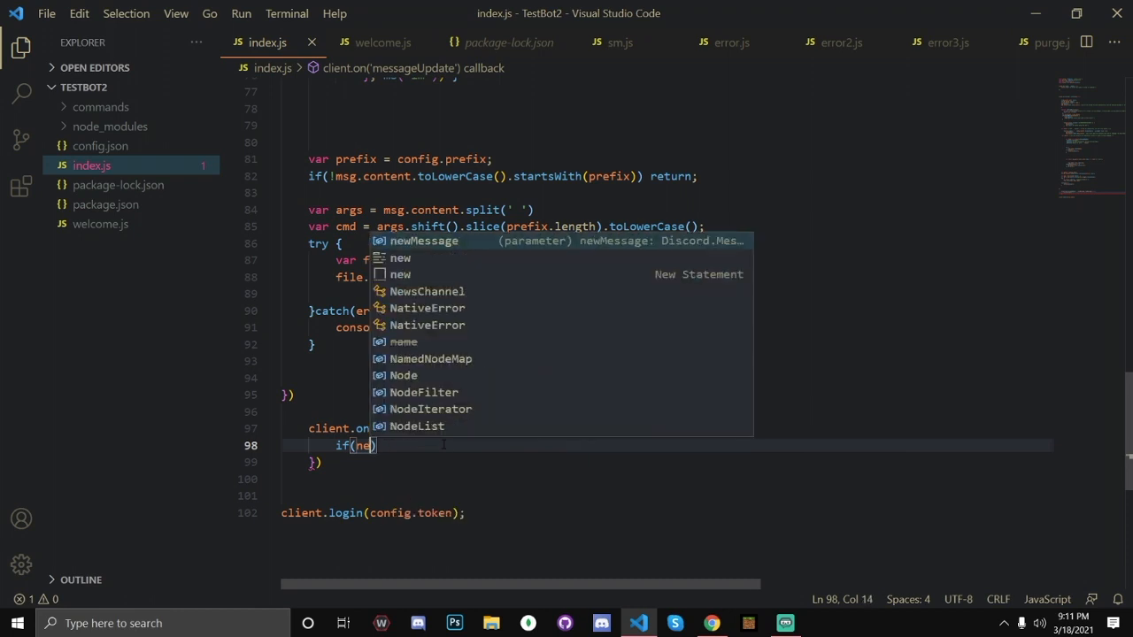
pyautogui.write('wMessage.')
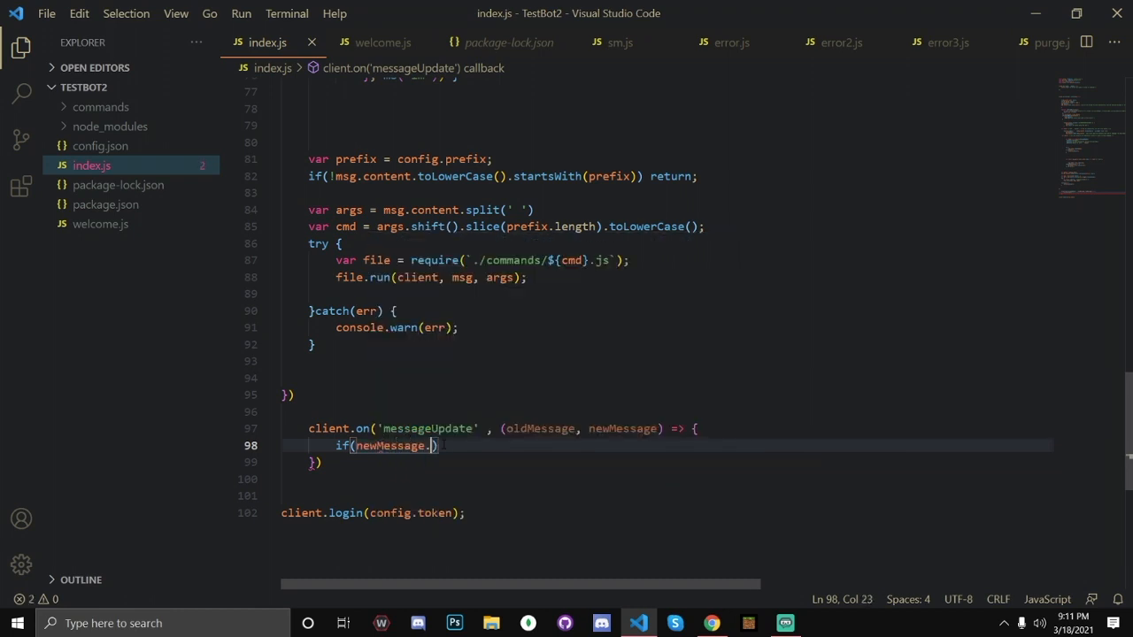
pyautogui.write('content.includa')
pyautogui.press('BackSpace')
pyautogui.press('BackSpace')
pyautogui.press('BackSpace')
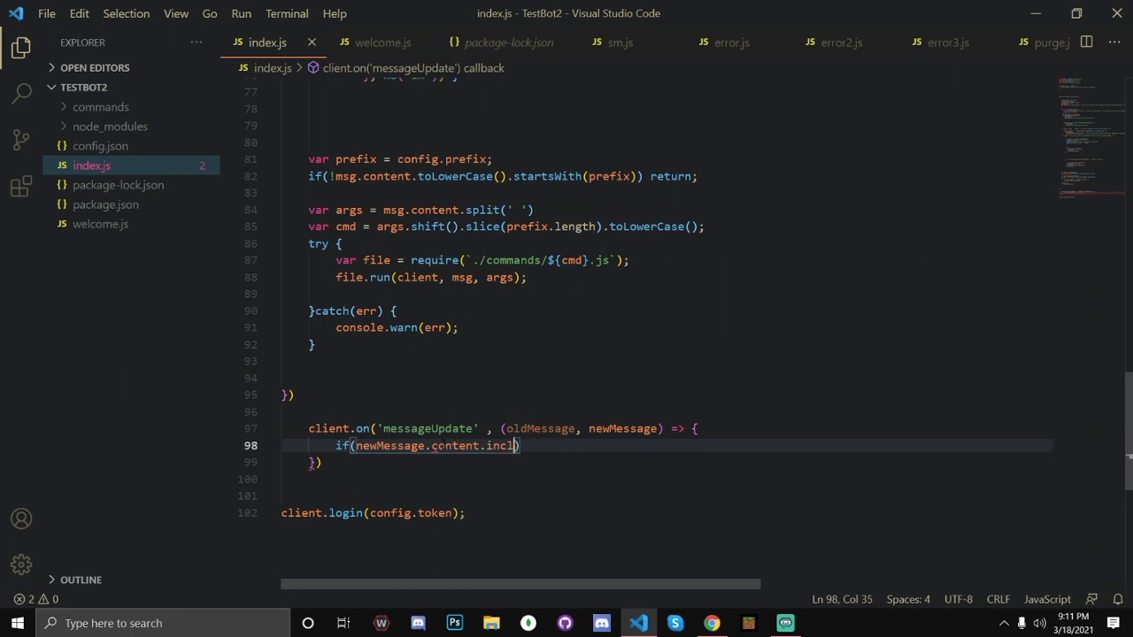
pyautogui.write('udes')
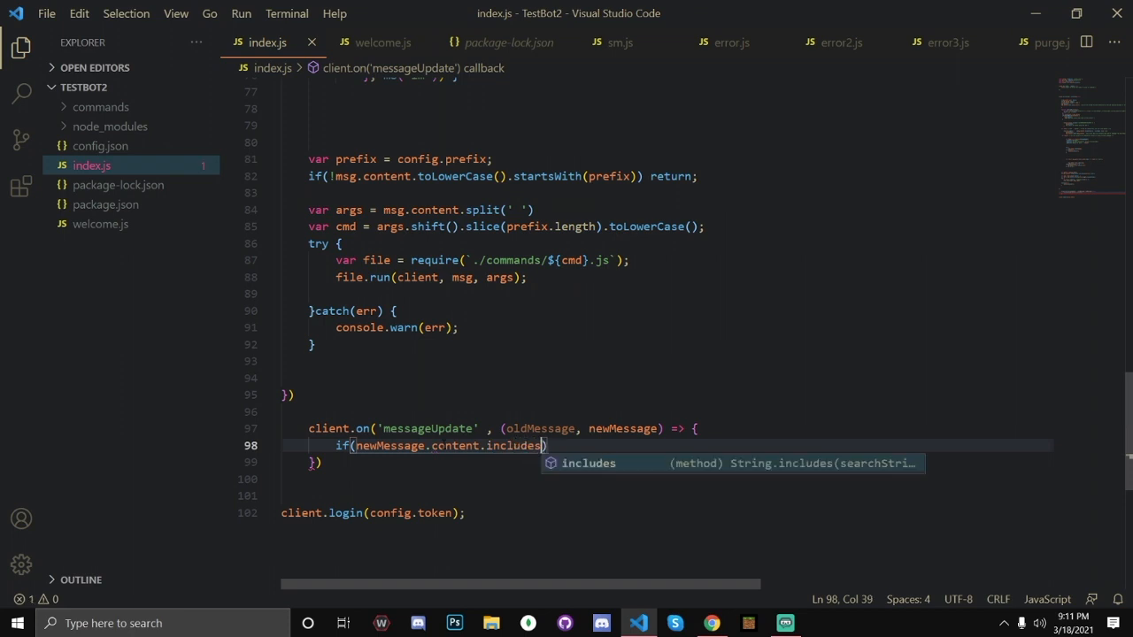
pyautogui.write('(')
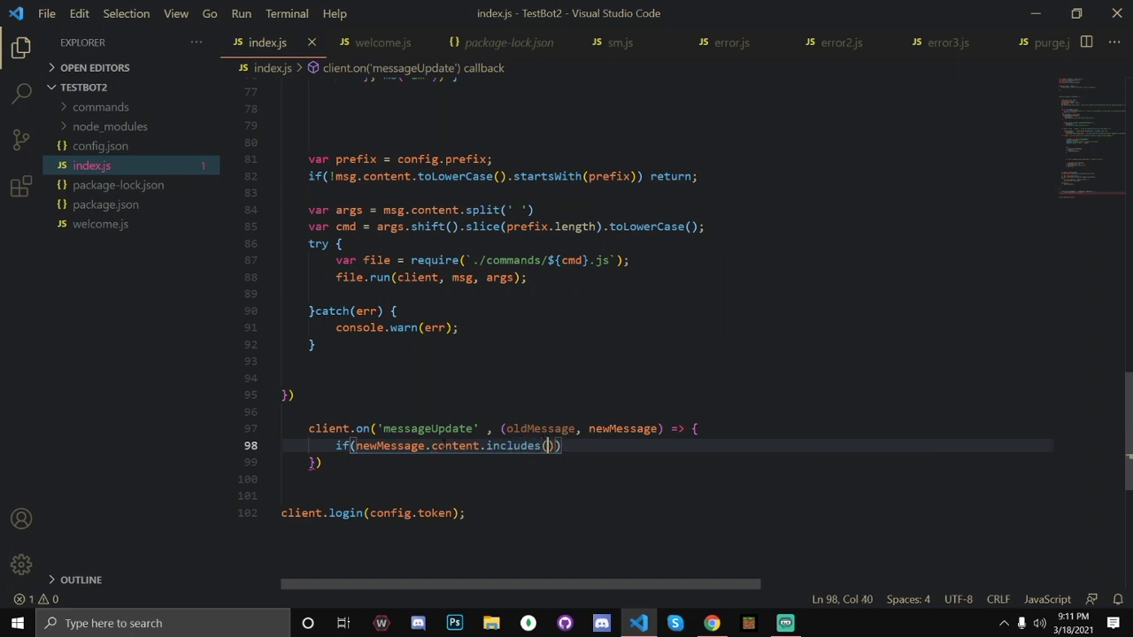
pyautogui.write("'<@")
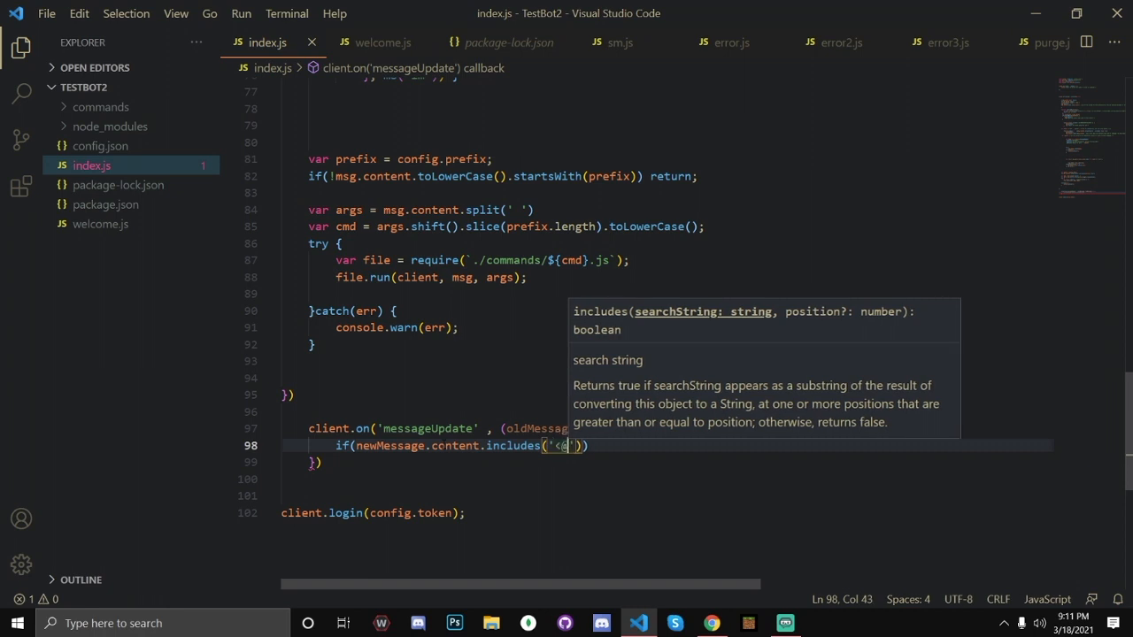
pyautogui.write('!599950499927818305>')
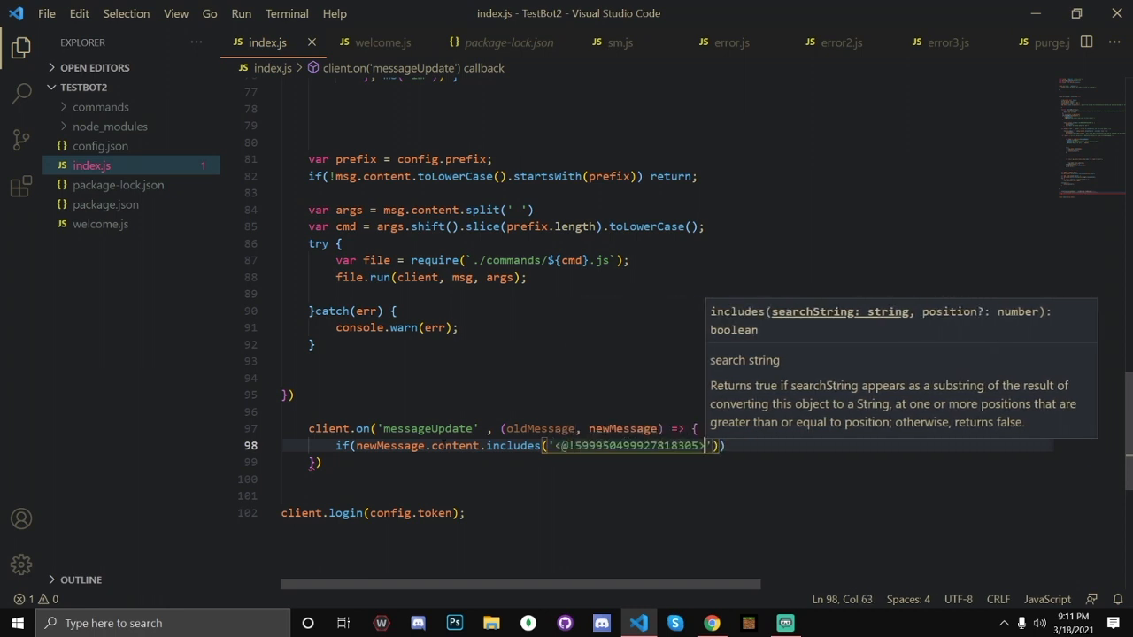
pyautogui.press('End')
pyautogui.write('{')
pyautogui.press('Return')
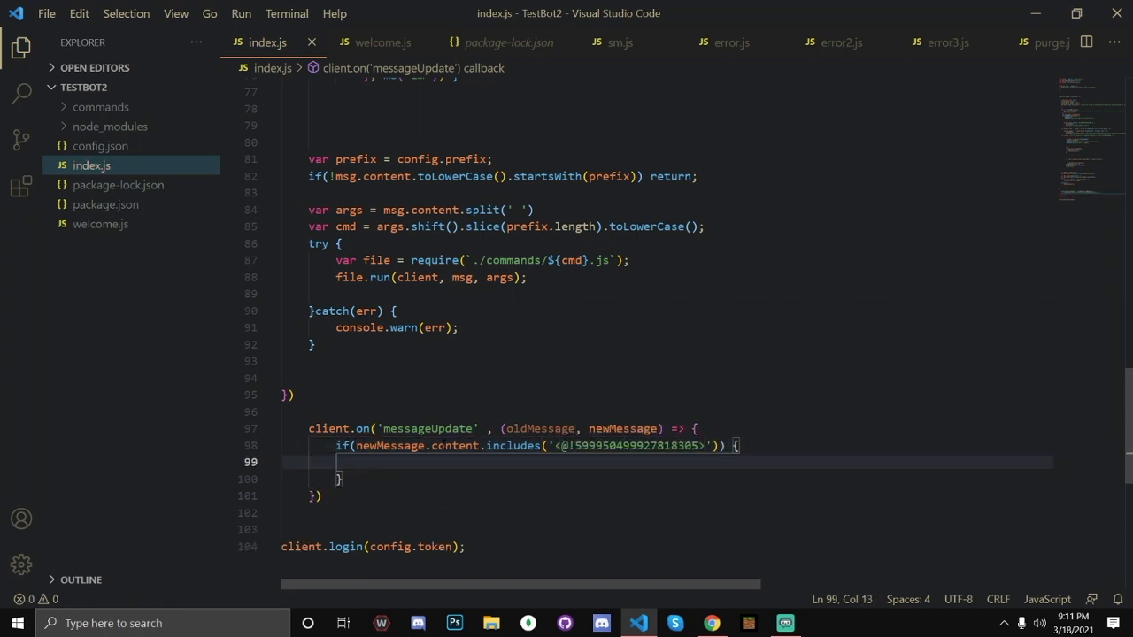
pyautogui.write('newMes')
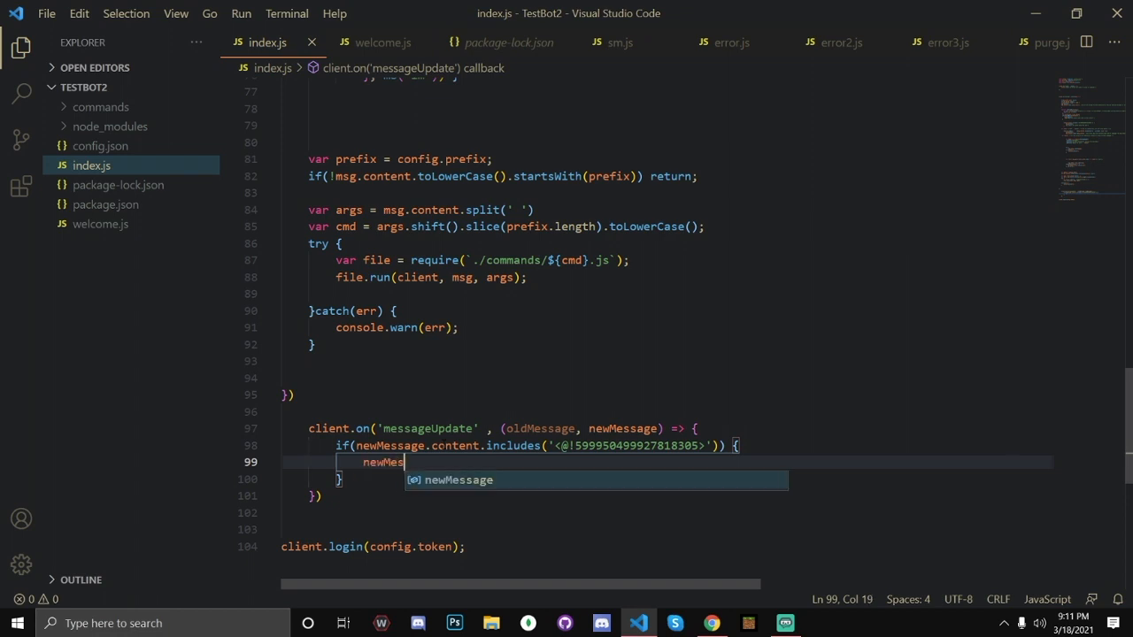
# Inside it, add newMessage.delete() and newMessage.reply('you cannot ping this user!')
pyautogui.press('Tab')
pyautogui.write('.delete()')
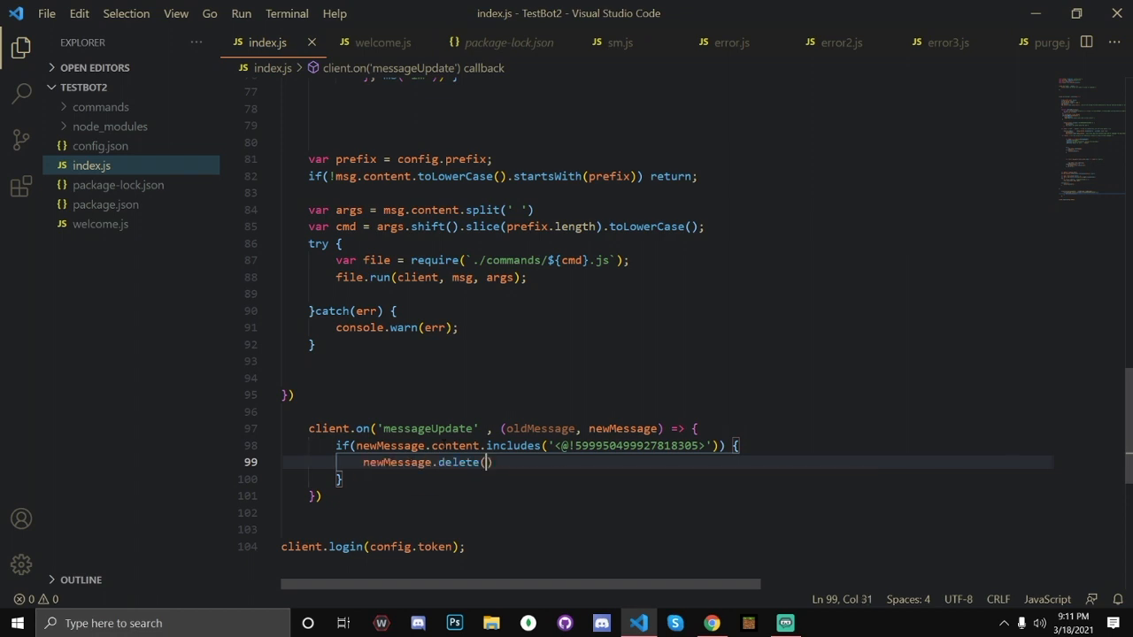
pyautogui.press('Return')
pyautogui.write('newMes')
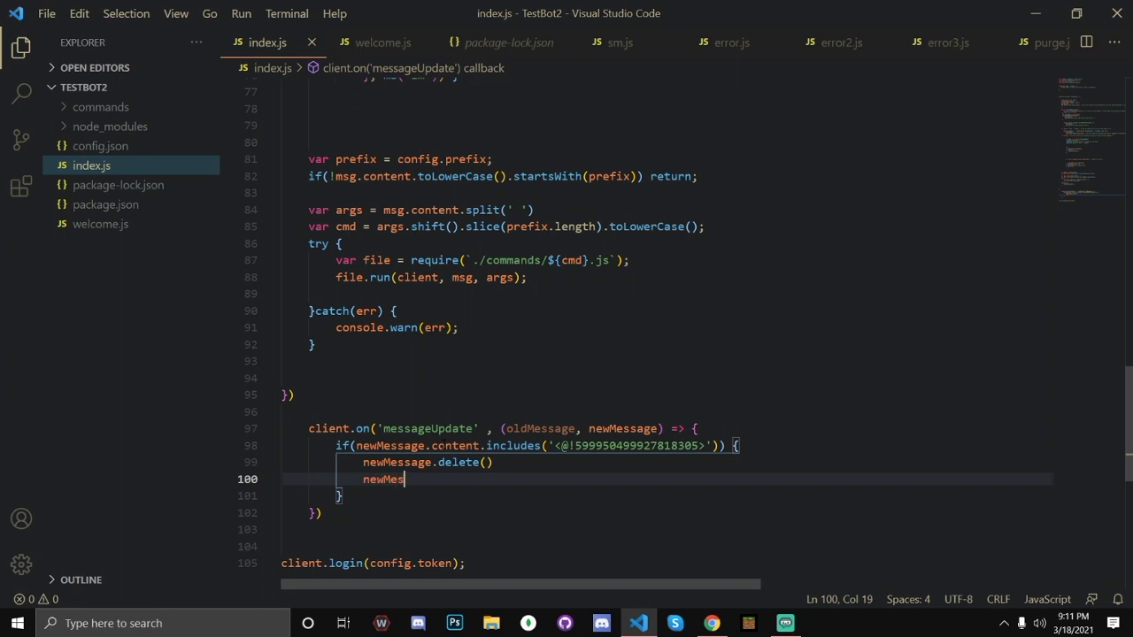
pyautogui.press('Tab')
pyautogui.write('.edi')
pyautogui.press('BackSpace')
pyautogui.press('BackSpace')
pyautogui.press('BackSpace')
pyautogui.write('reply')
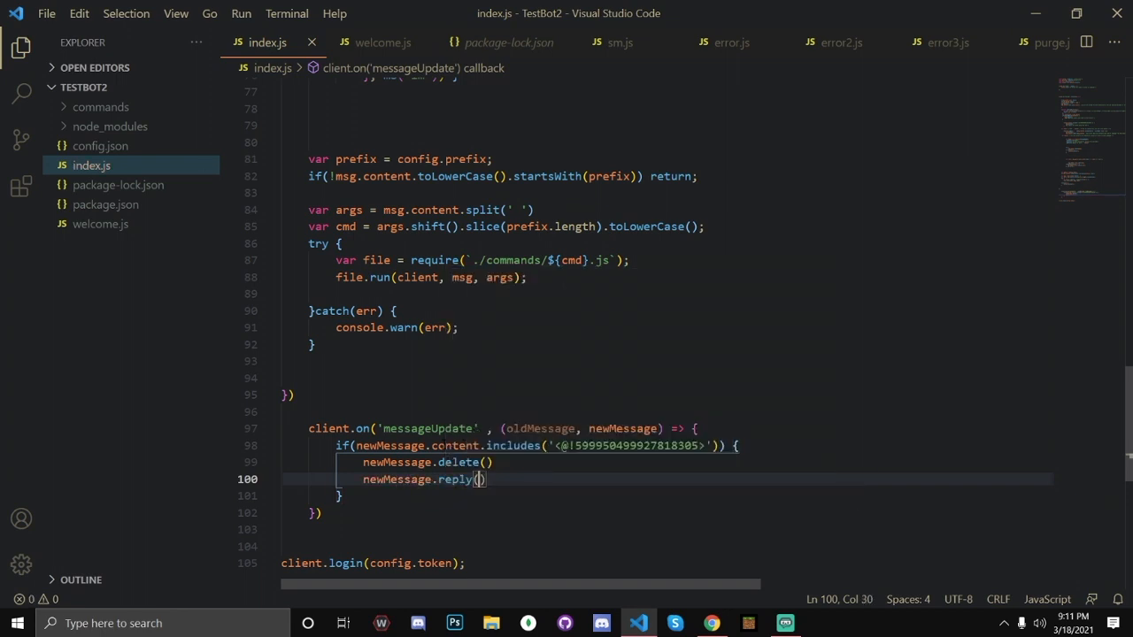
pyautogui.write("('you cannot pin")
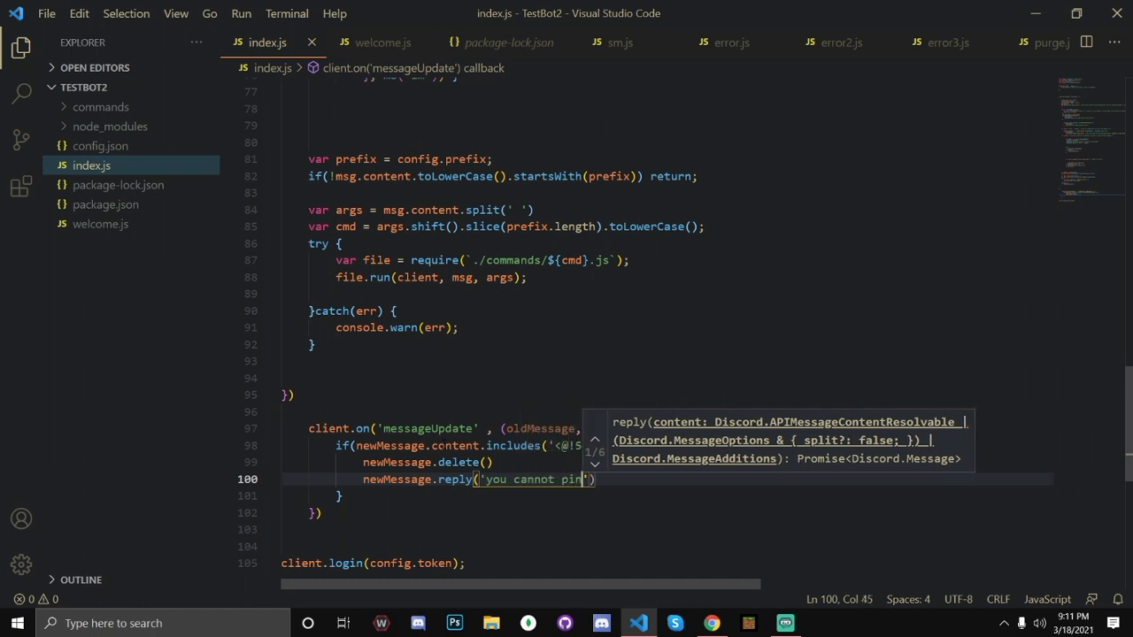
pyautogui.write('g thu')
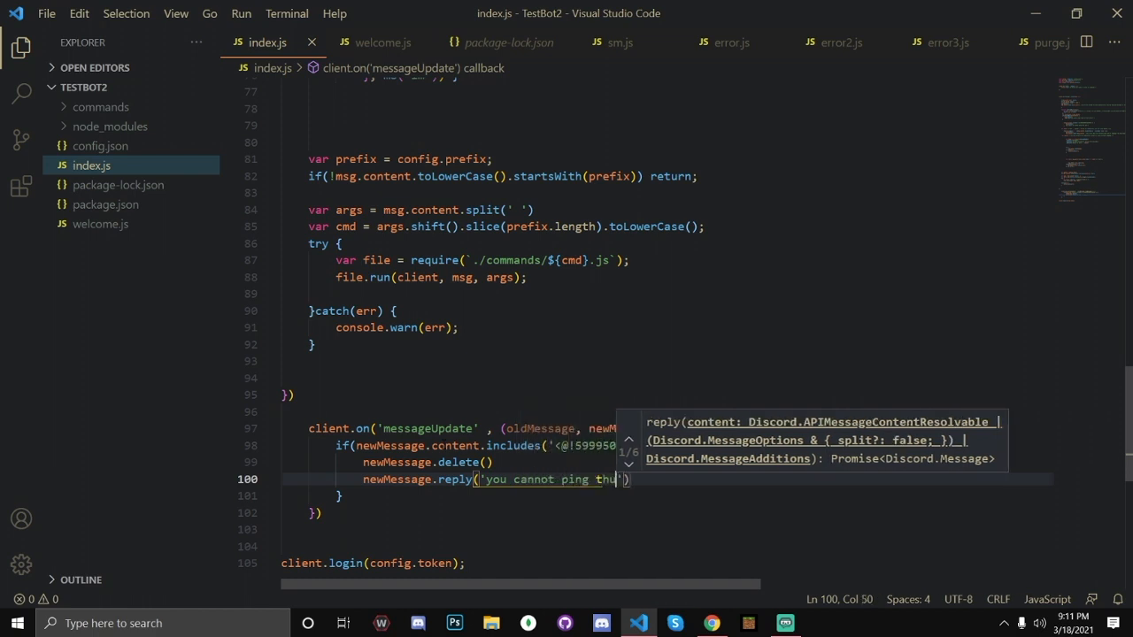
pyautogui.press('BackSpace')
pyautogui.write('is')
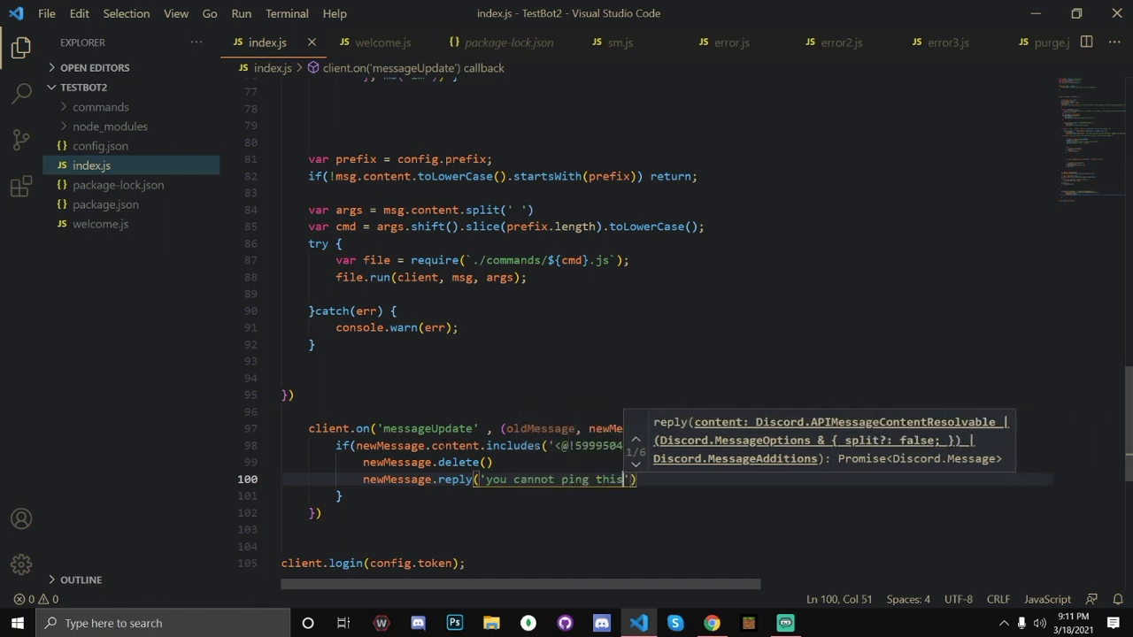
pyautogui.write(' user!')
# Save index.js and open a new terminal panel
pyautogui.click(513, 546)
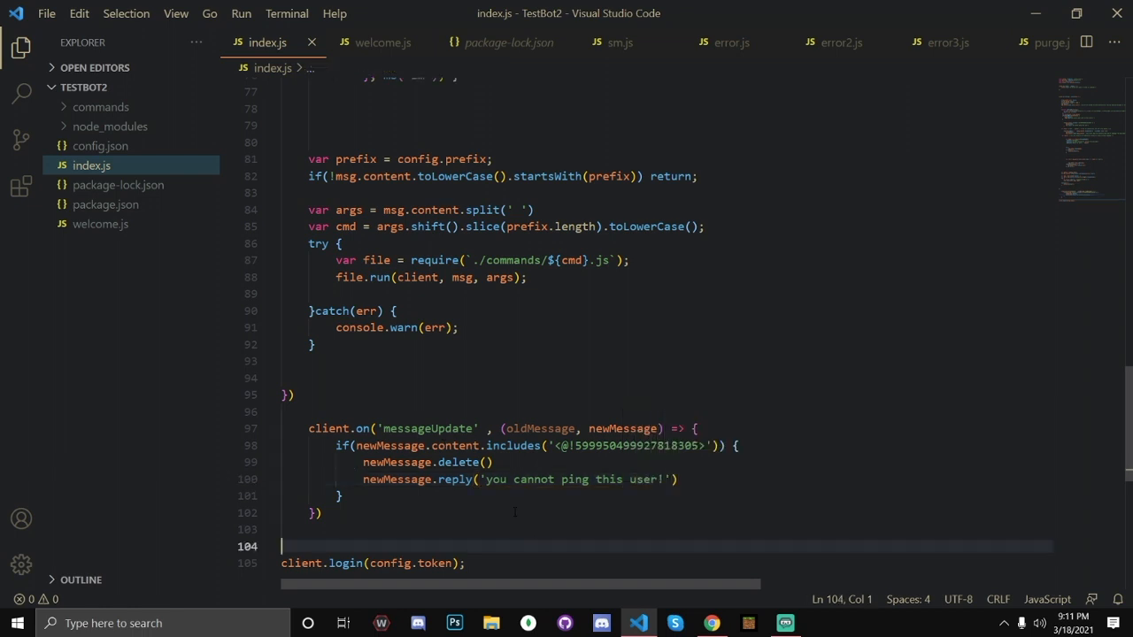
pyautogui.scroll(-2, 566, 354)
pyautogui.click(47, 14)
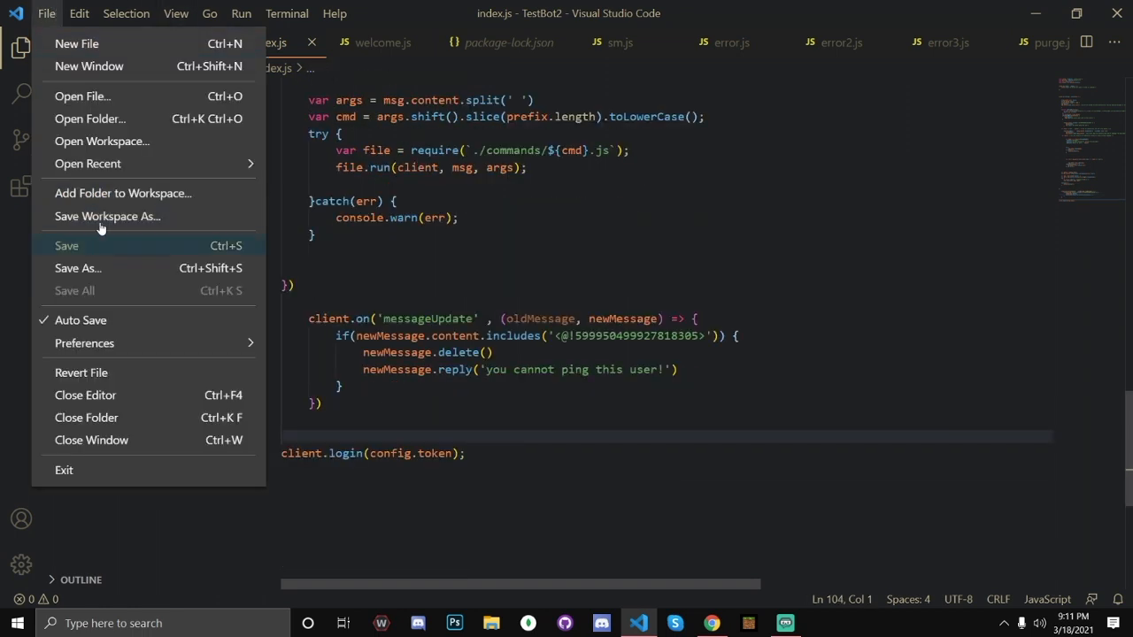
pyautogui.click(88, 246)
pyautogui.click(287, 14)
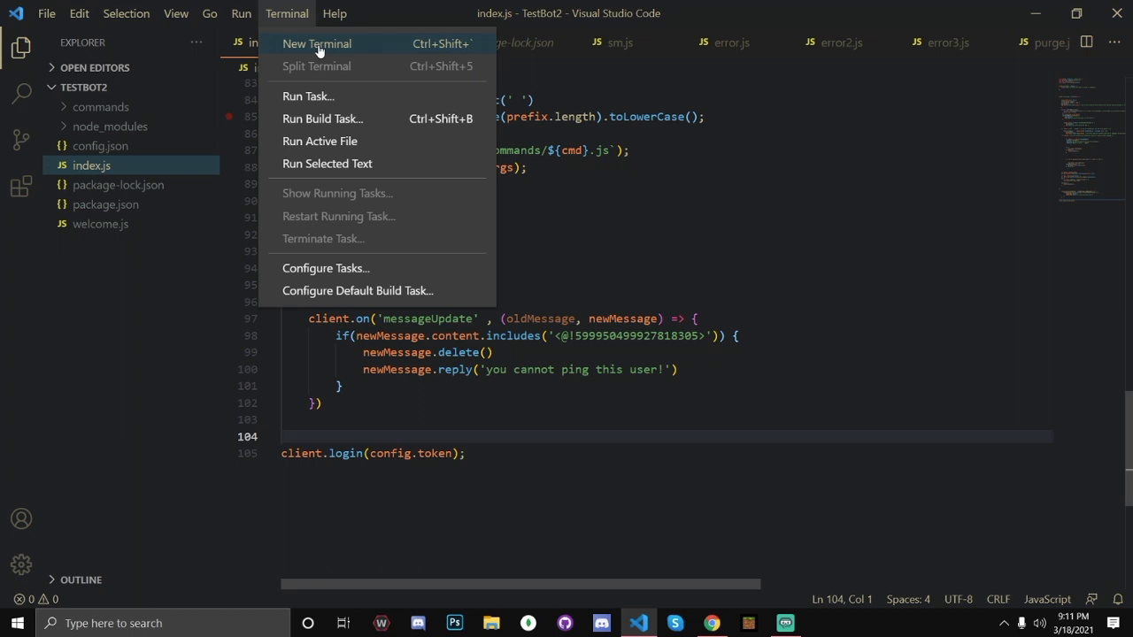
pyautogui.click(317, 44)
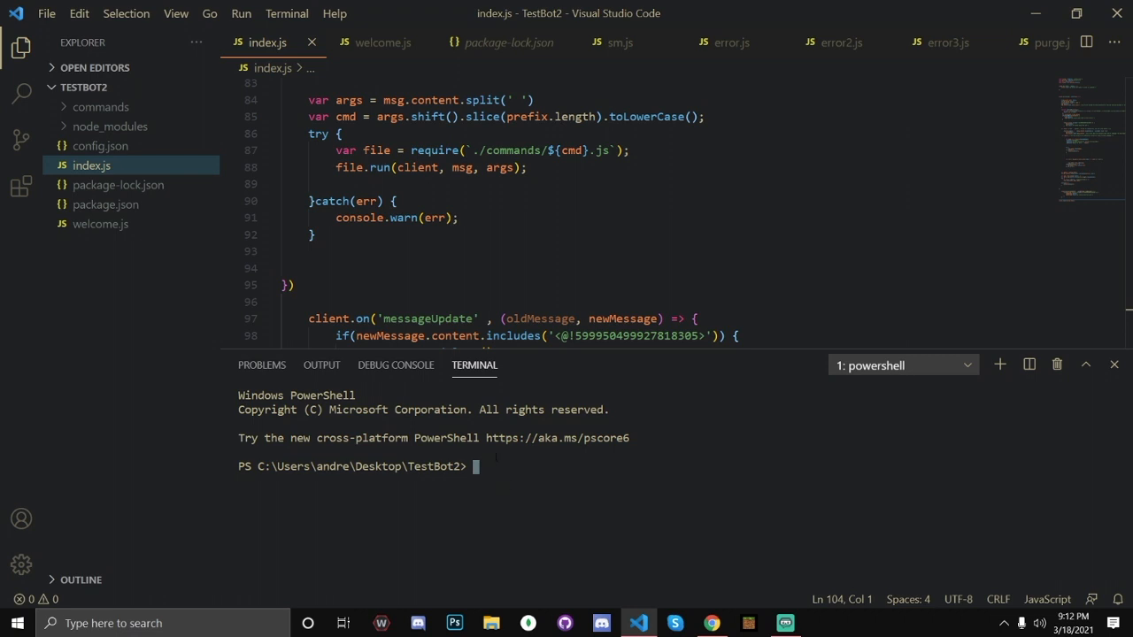
# Run node index.js so the bot reports it is online, then switch to Discord
pyautogui.press('Up')
pyautogui.press('Return')
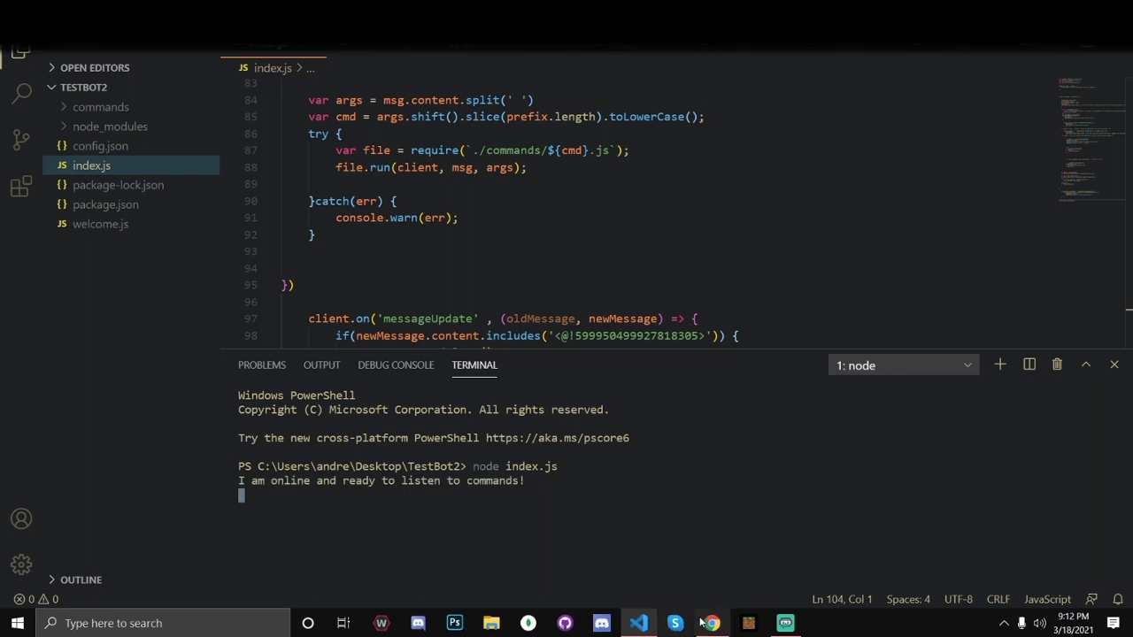
pyautogui.hotkey('alt', 'Tab')
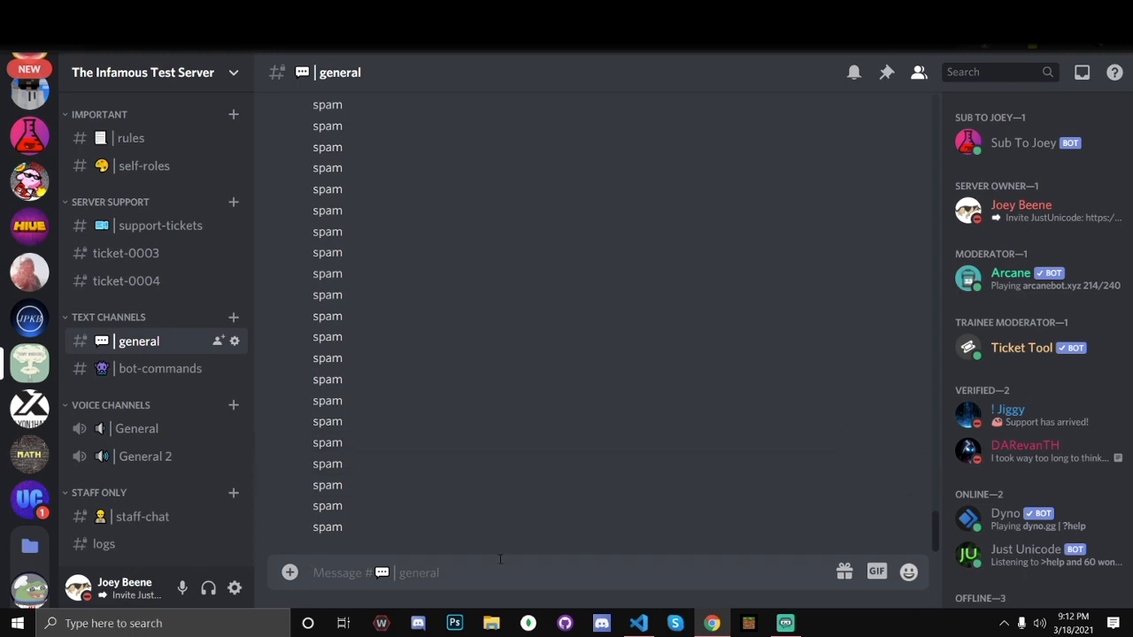
pyautogui.write('@joey')
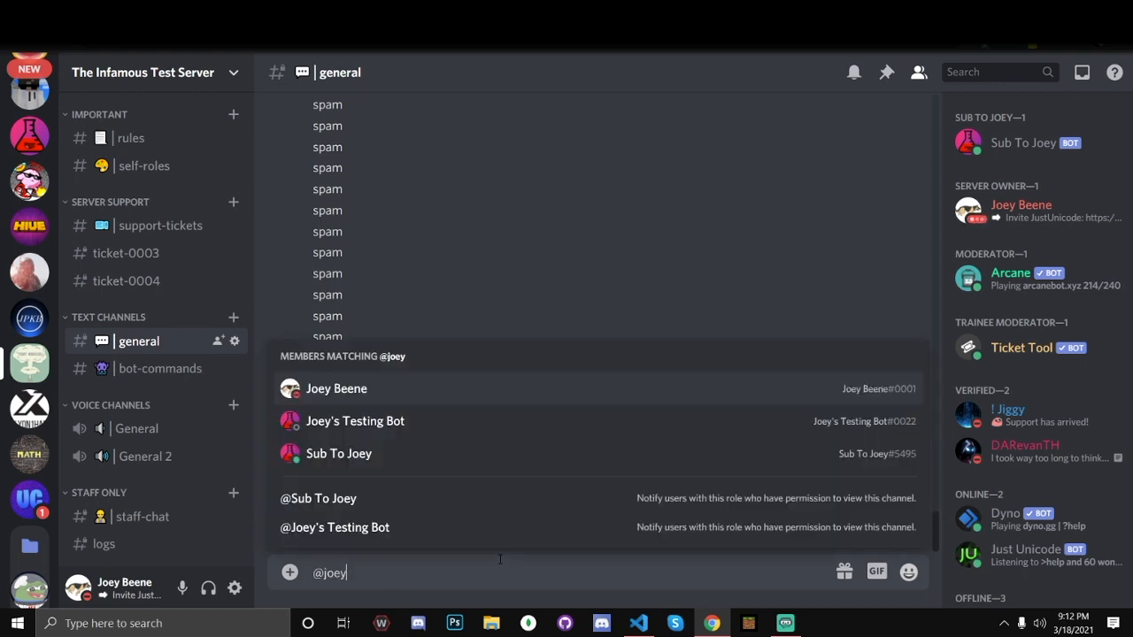
# Send a message in #general pinging the protected user and see the bot reply 'you cannot ping this user'
pyautogui.press('Return')
pyautogui.press('Return')
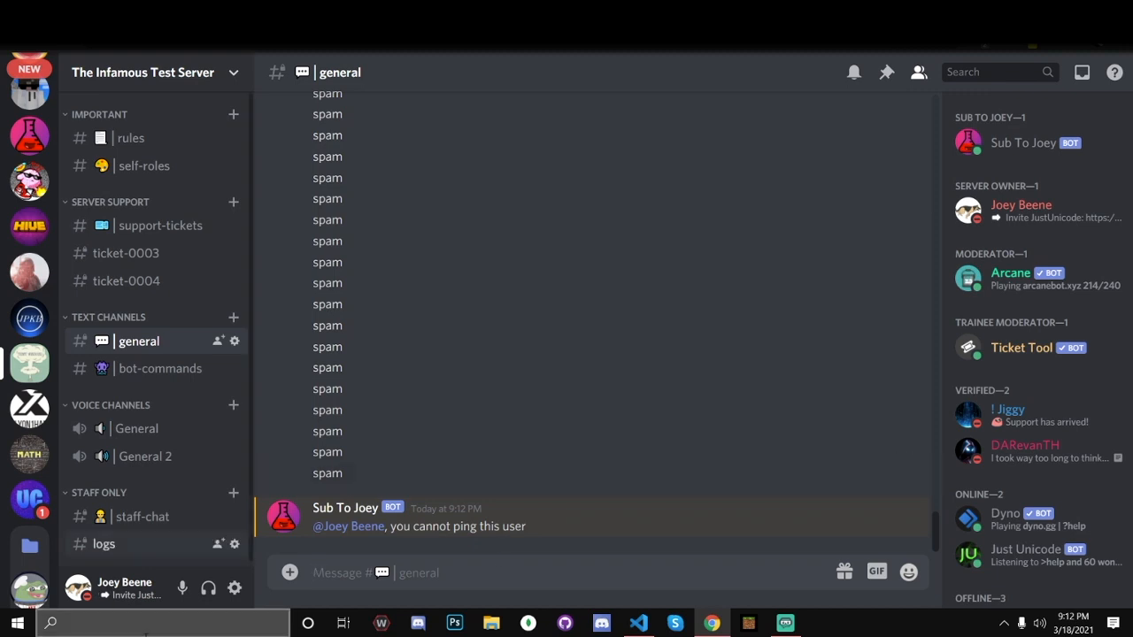
pyautogui.rightClick(27, 499)
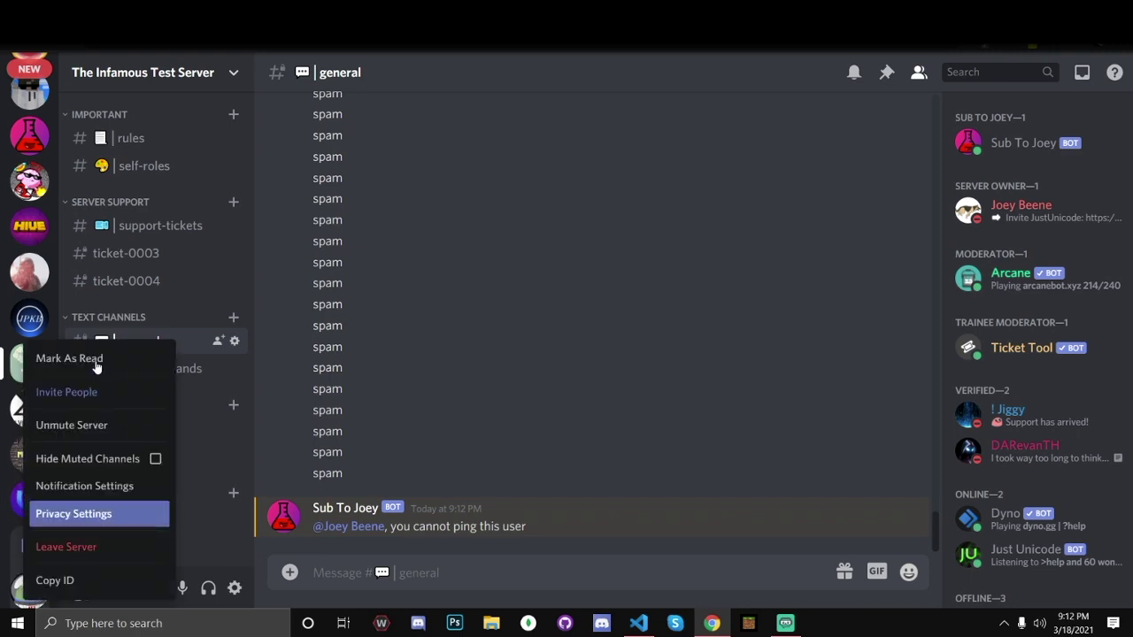
pyautogui.click(293, 440)
pyautogui.moveTo(327, 431)
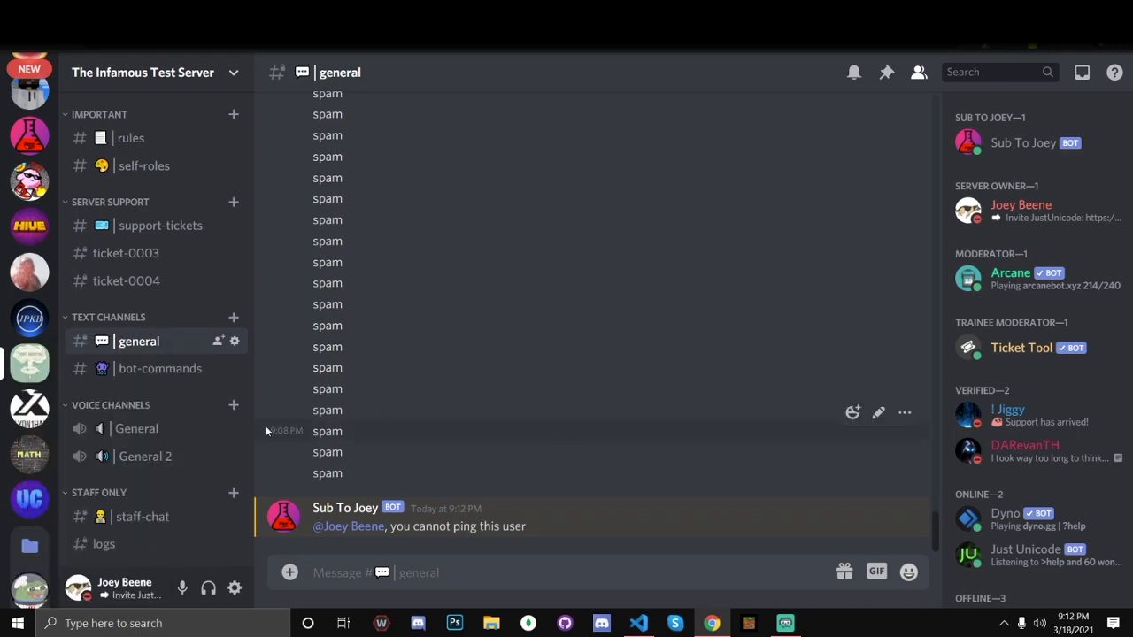
pyautogui.click(457, 572)
pyautogui.write('@dyno')
# Send a message mentioning Dyno, two other members and the protected user last, triggering a second bot reply
pyautogui.press('Tab')
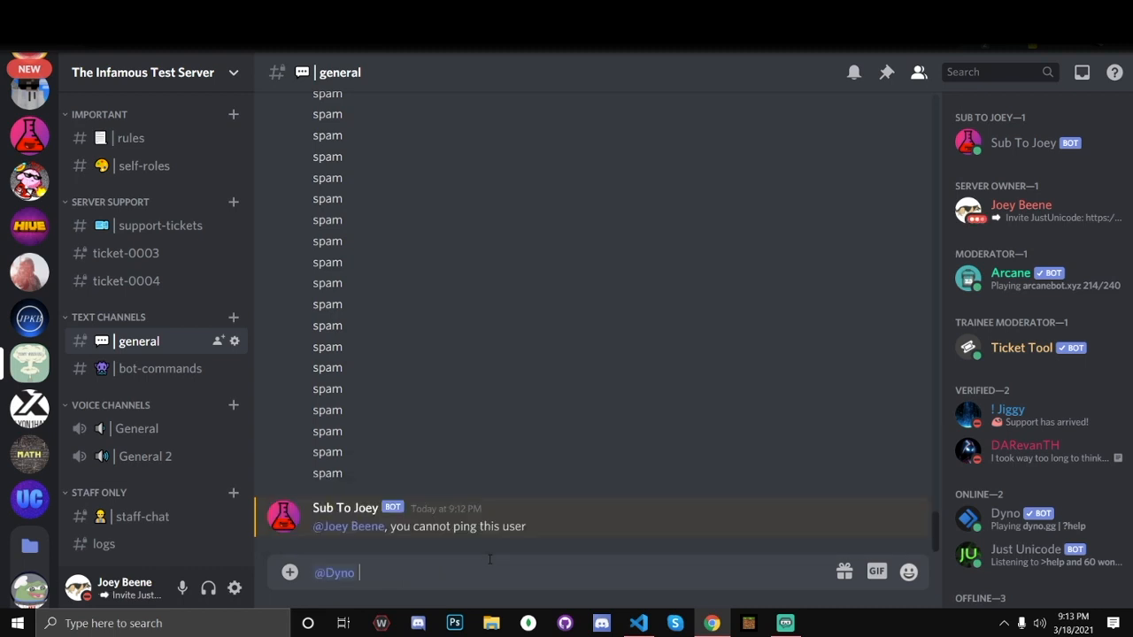
pyautogui.write('@jig')
pyautogui.press('Tab')
pyautogui.write('@da')
pyautogui.press('Tab')
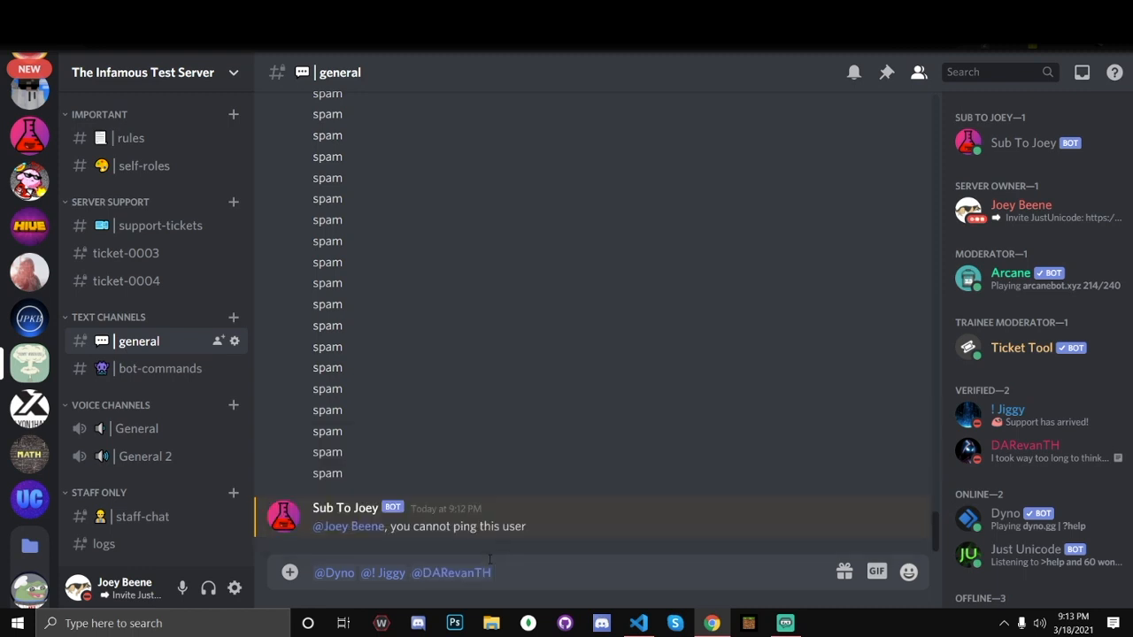
pyautogui.write('@joey')
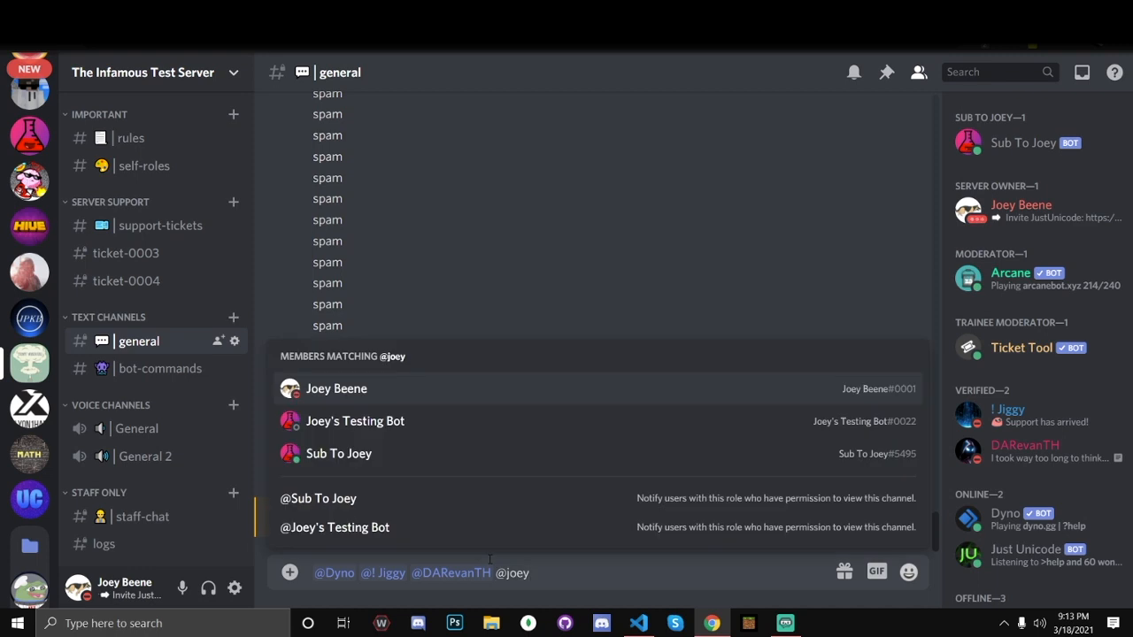
pyautogui.press('Tab')
pyautogui.press('Return')
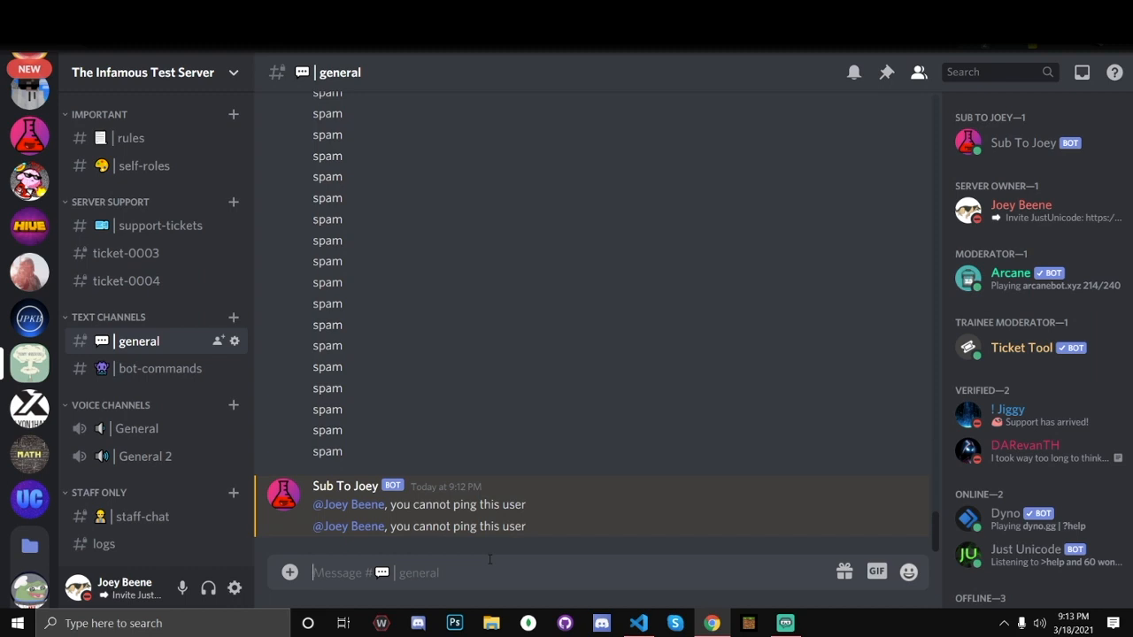
pyautogui.write('hey joey ')
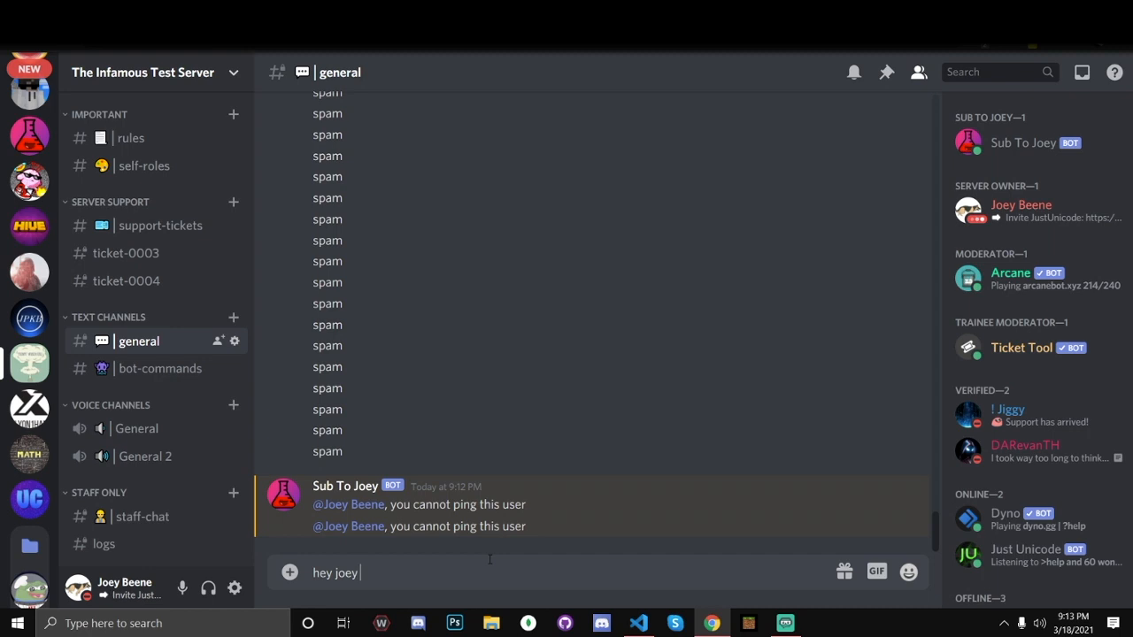
pyautogui.write('pls no ban a')
pyautogui.write('m')
# Send a harmless message, then start editing it and clear its text
pyautogui.press('Return')
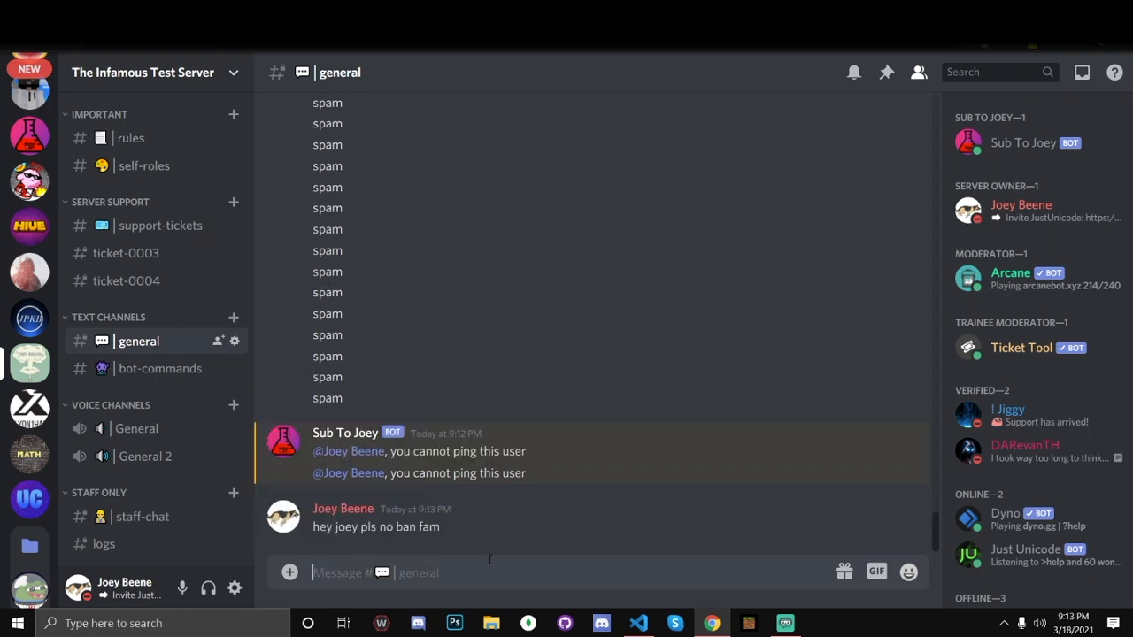
pyautogui.press('Up')
pyautogui.hotkey('ctrl', 'a')
pyautogui.press('BackSpace')
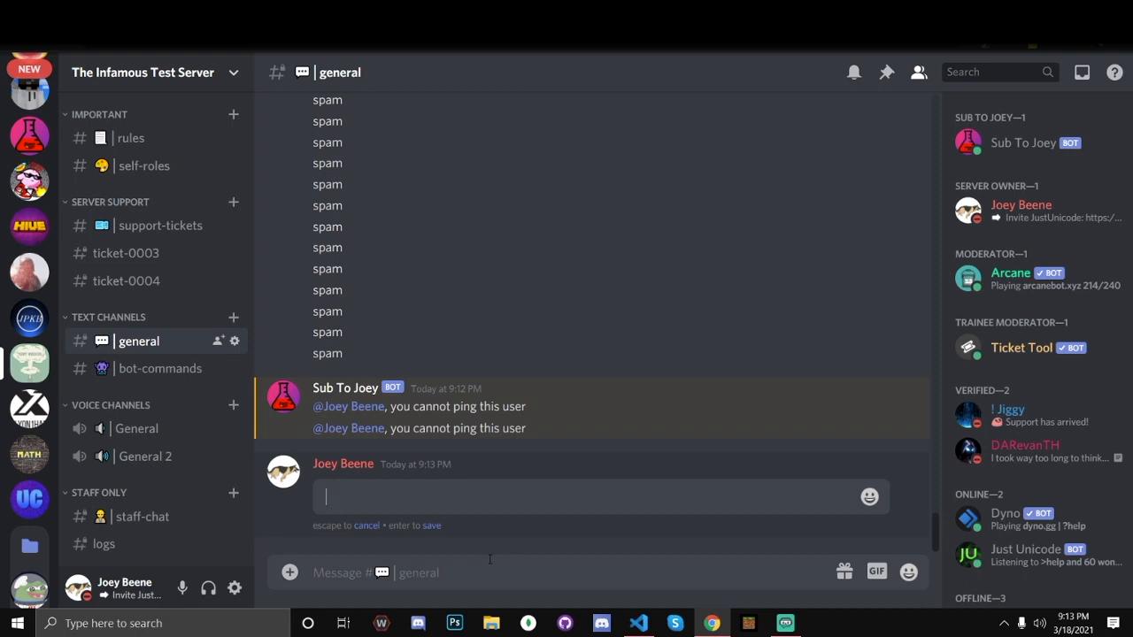
pyautogui.write('@dy')
pyautogui.press('Tab')
pyautogui.write('@joey')
pyautogui.press('Tab')
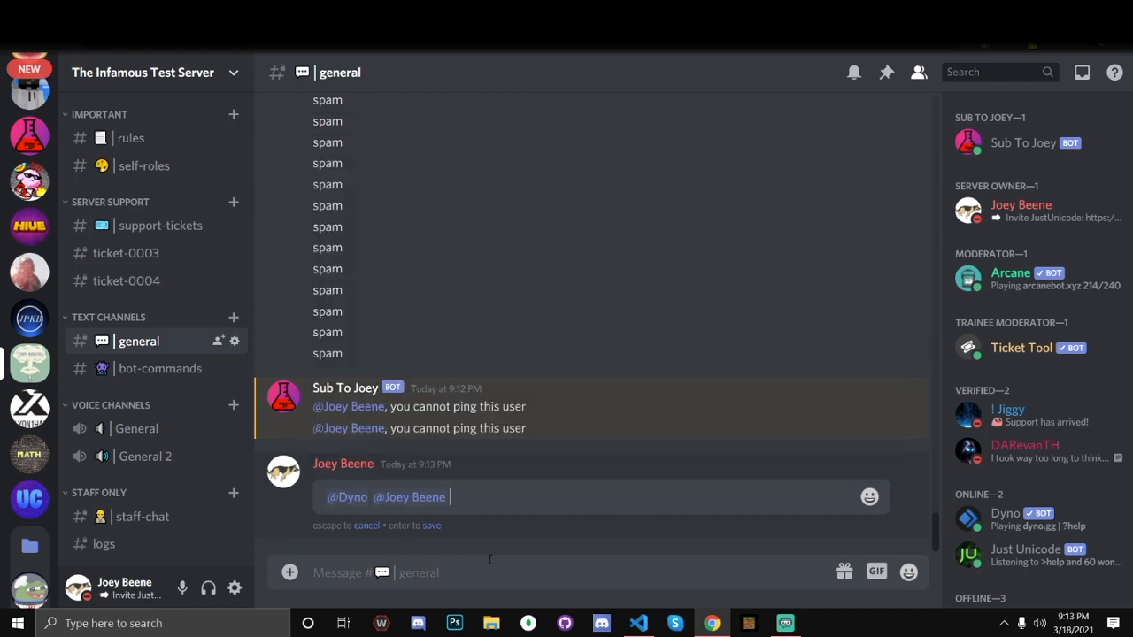
pyautogui.press('Return')
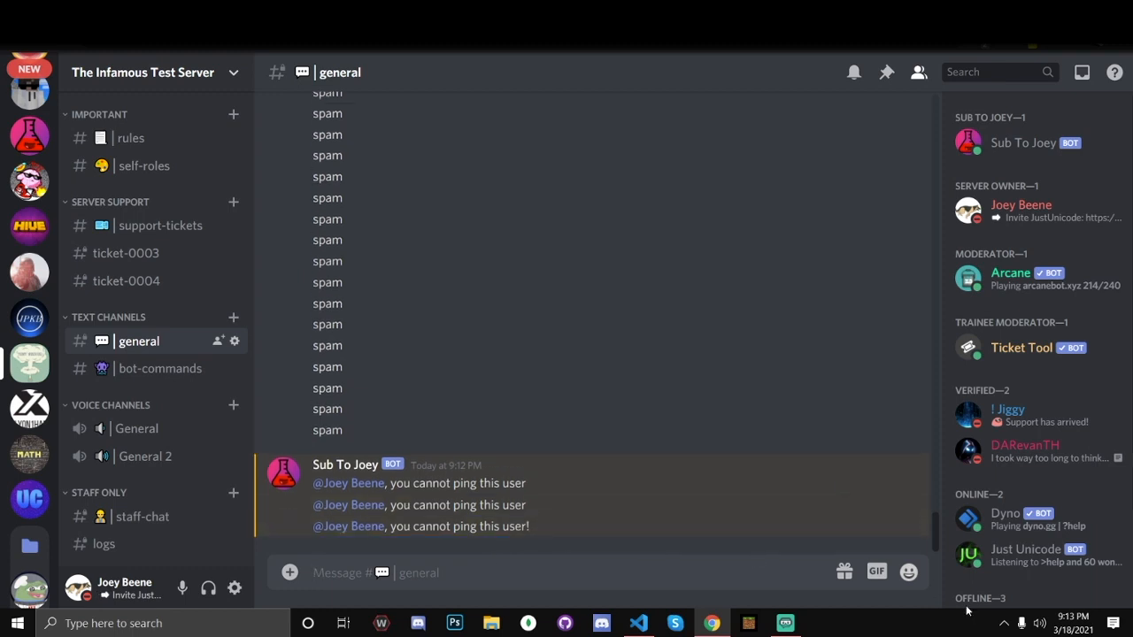
pyautogui.click(1027, 554)
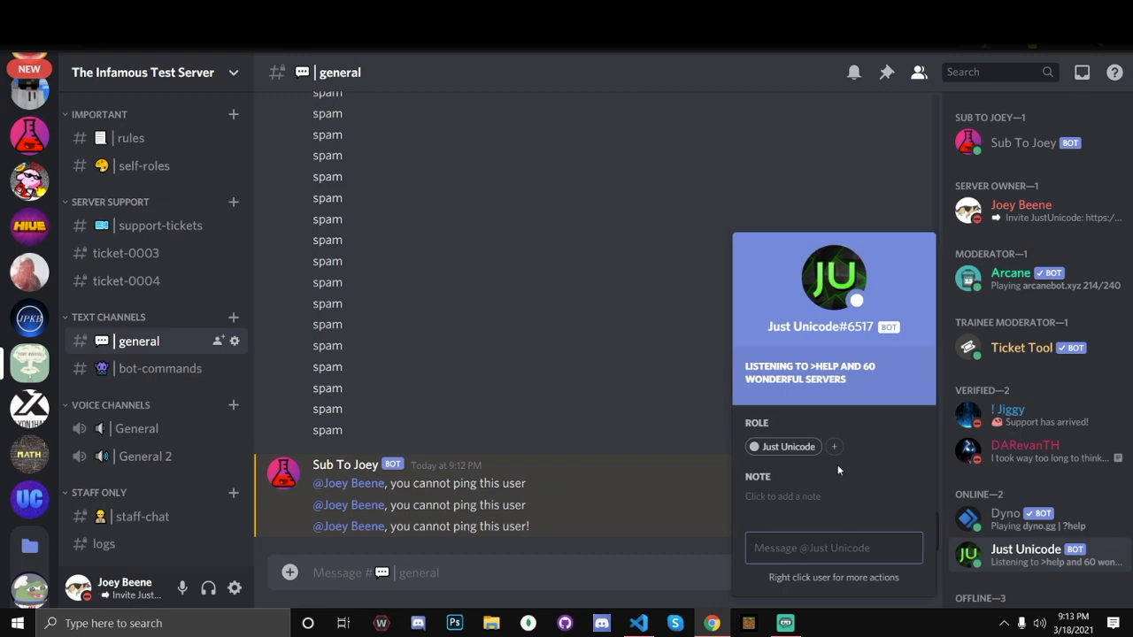
pyautogui.click(660, 366)
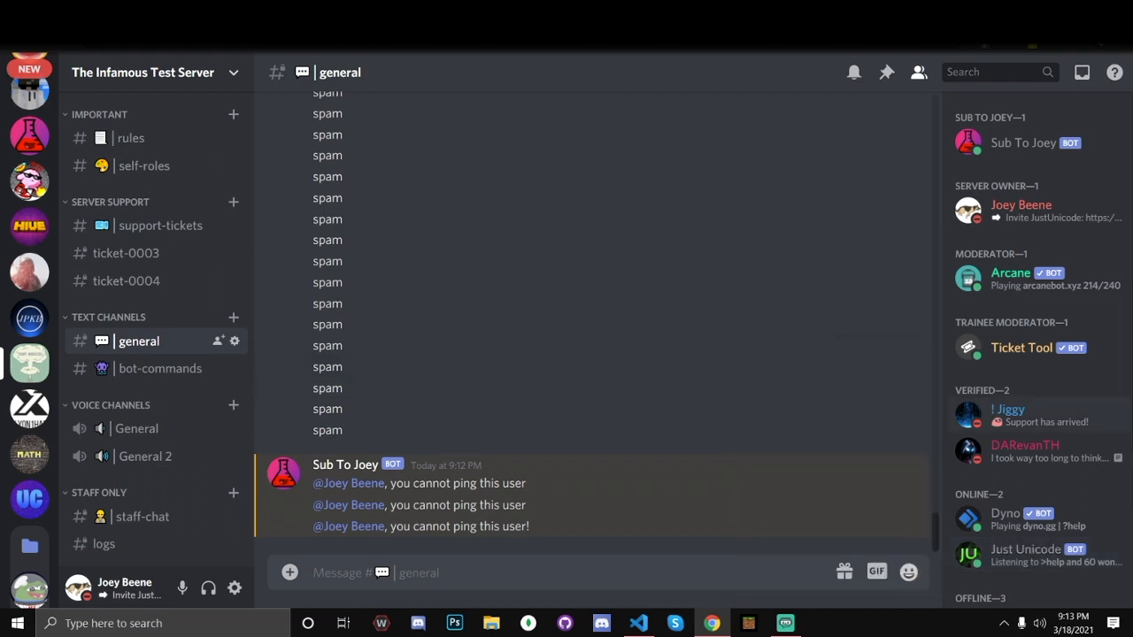